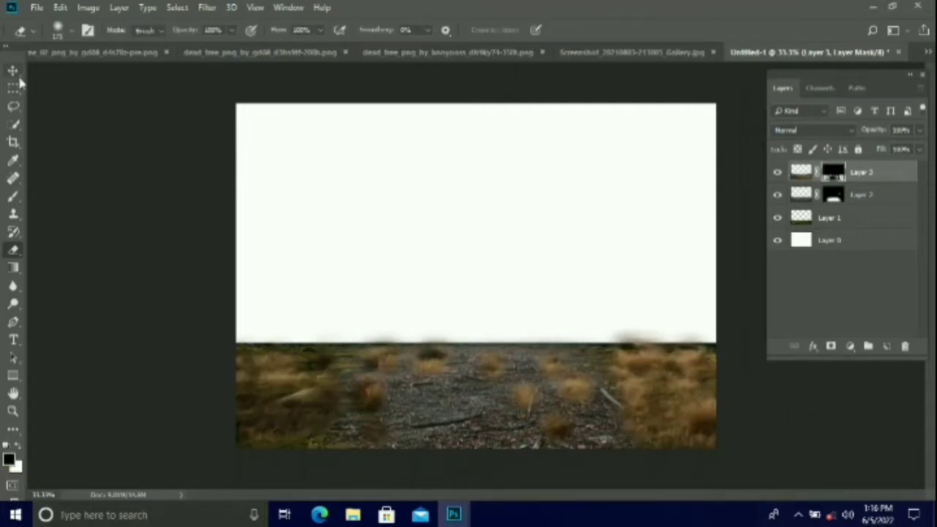
Step: Merge the ground layers into one, add a layer mask, and soften the ground's hard horizon edge with the Eraser
{"action": "left_click", "coordinate": [14, 70]}
{"action": "left_click", "coordinate": [802, 171]}
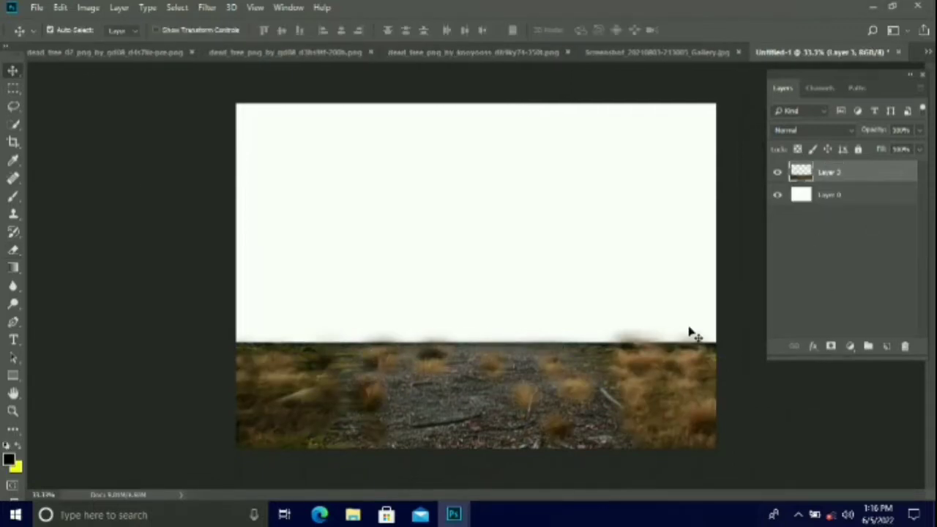
{"action": "left_click", "coordinate": [831, 345]}
{"action": "left_click", "coordinate": [17, 445]}
{"action": "left_click", "coordinate": [13, 250]}
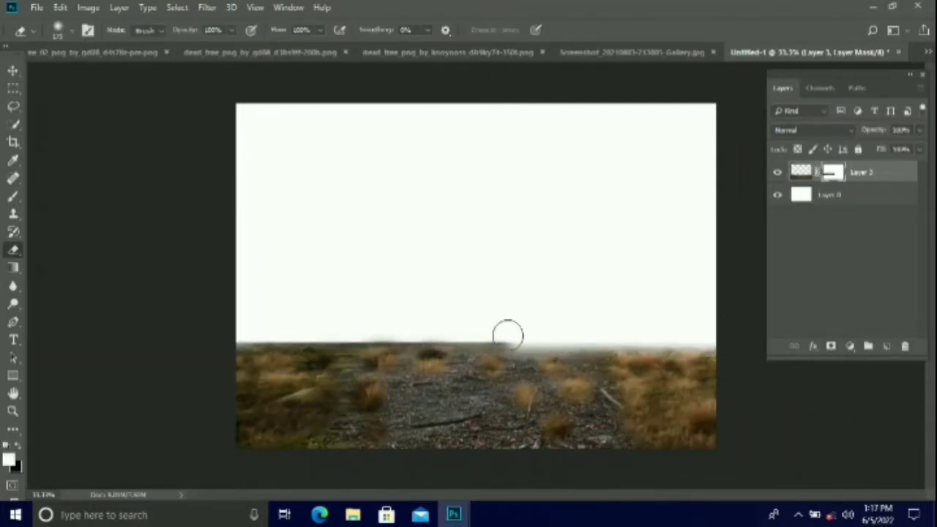
Step: Copy the dead tree from its source image into the wasteland composition and close the source image
{"action": "left_click", "coordinate": [13, 71]}
{"action": "left_click", "coordinate": [145, 54]}
{"action": "left_click_drag", "start_coordinate": [334, 54], "coordinate": [62, 88]}
{"action": "left_click_drag", "start_coordinate": [123, 348], "coordinate": [584, 356]}
{"action": "left_click_drag", "start_coordinate": [584, 356], "coordinate": [571, 374]}
{"action": "left_click", "coordinate": [243, 88]}
Step: Scale the dead tree and stand it on the grass at the right side of the ground
{"action": "key", "text": "ctrl+t"}
{"action": "left_click_drag", "start_coordinate": [653, 203], "coordinate": [604, 245]}
{"action": "left_click_drag", "start_coordinate": [552, 394], "coordinate": [629, 393]}
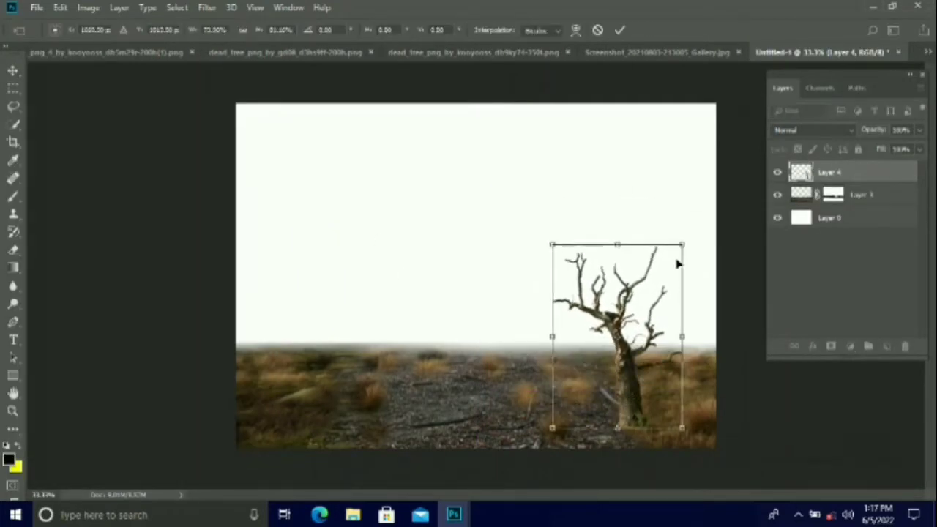
{"action": "left_click_drag", "start_coordinate": [681, 244], "coordinate": [676, 249]}
{"action": "left_click_drag", "start_coordinate": [621, 370], "coordinate": [642, 345]}
{"action": "left_click", "coordinate": [619, 31]}
Step: Duplicate the dead tree and place the copy on the grass at the left edge of the scene
{"action": "key", "text": "ctrl+j"}
{"action": "left_click_drag", "start_coordinate": [636, 307], "coordinate": [287, 316]}
{"action": "key", "text": "ctrl+t"}
{"action": "left_click", "coordinate": [620, 31]}
Step: Add layer masks to both dead tree layers and blend their trunk bases into the grass with the Eraser
{"action": "left_click", "coordinate": [835, 195]}
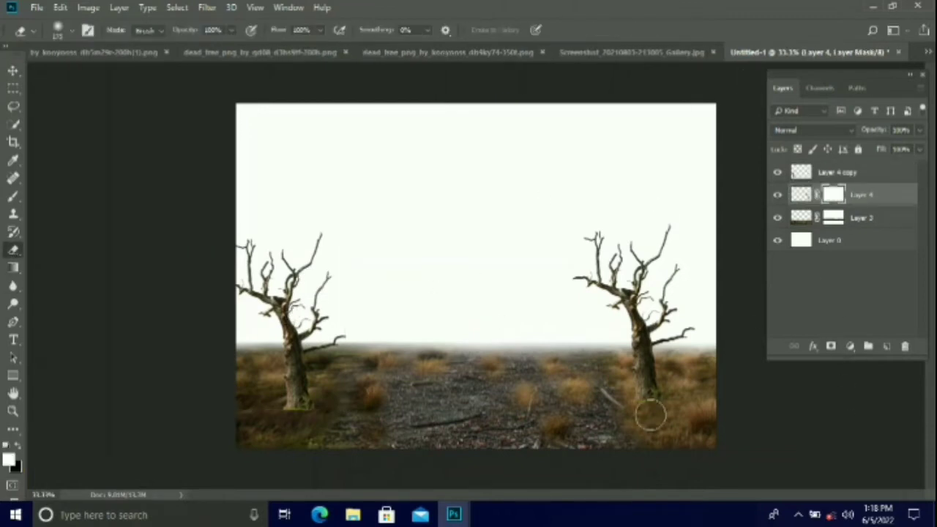
{"action": "left_click", "coordinate": [866, 175]}
{"action": "left_click", "coordinate": [831, 346]}
{"action": "left_click_drag", "start_coordinate": [311, 423], "coordinate": [288, 425]}
Step: Copy the ruined building from the ruin_building_png_4 image into Untitled-1 and close the source image
{"action": "left_click", "coordinate": [13, 71]}
{"action": "left_click", "coordinate": [94, 55]}
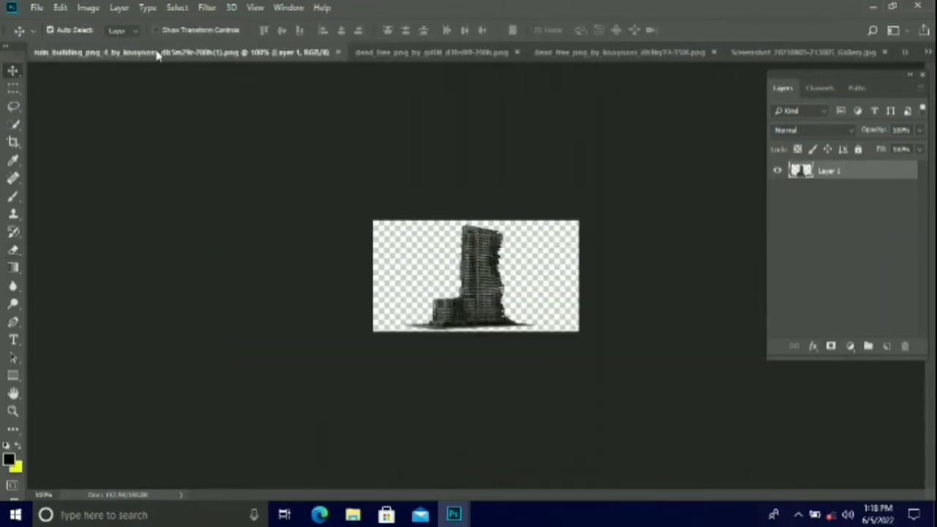
{"action": "left_click_drag", "start_coordinate": [159, 55], "coordinate": [176, 87]}
{"action": "left_click", "coordinate": [928, 53]}
{"action": "left_click", "coordinate": [737, 193]}
{"action": "left_click_drag", "start_coordinate": [148, 155], "coordinate": [558, 115]}
{"action": "left_click", "coordinate": [243, 85]}
Step: Flip the ruined building horizontally and position it at the left end of the horizon
{"action": "key", "text": "ctrl+t"}
{"action": "left_click_drag", "start_coordinate": [464, 213], "coordinate": [282, 302]}
{"action": "right_click", "coordinate": [315, 271]}
{"action": "left_click", "coordinate": [359, 438]}
{"action": "left_click", "coordinate": [620, 31]}
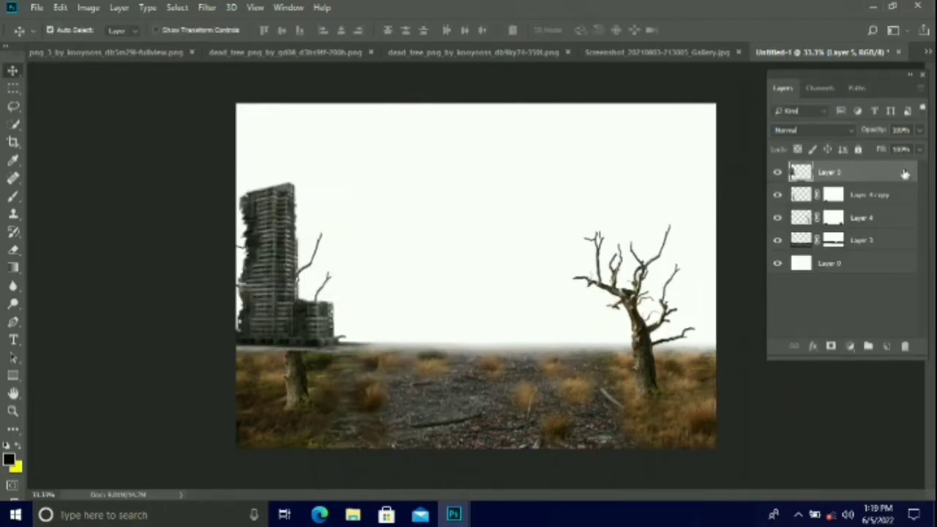
Step: Move the building layer beneath the ground layer, then enlarge it and seat it behind the horizon at the left
{"action": "left_click_drag", "start_coordinate": [905, 174], "coordinate": [904, 251]}
{"action": "mouse_move", "coordinate": [284, 198]}
{"action": "left_mouse_down"}
{"action": "mouse_move", "coordinate": [285, 208]}
{"action": "mouse_move", "coordinate": [285, 199]}
{"action": "left_mouse_up"}
{"action": "key", "text": "ctrl+t"}
{"action": "left_click_drag", "start_coordinate": [375, 180], "coordinate": [401, 120]}
{"action": "left_click_drag", "start_coordinate": [296, 121], "coordinate": [296, 132]}
{"action": "left_click_drag", "start_coordinate": [296, 203], "coordinate": [294, 222]}
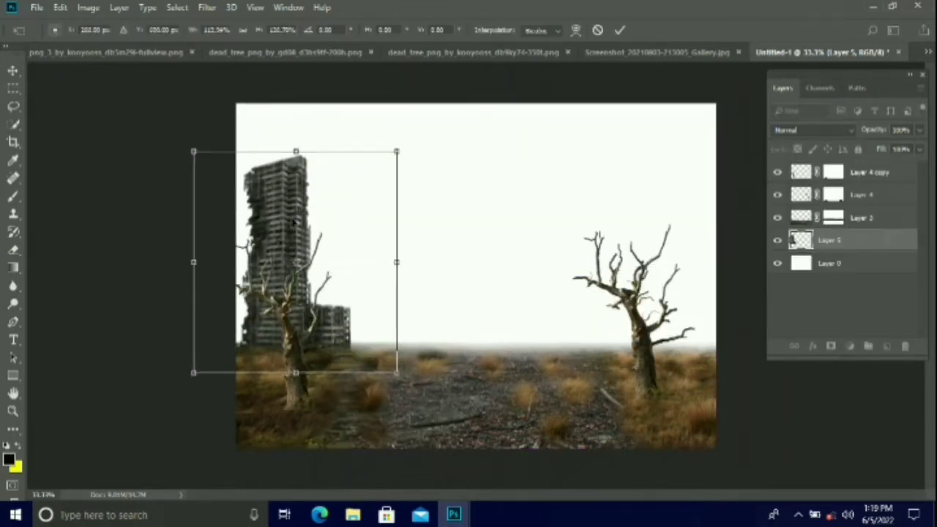
{"action": "left_click_drag", "start_coordinate": [397, 152], "coordinate": [398, 155]}
{"action": "left_click", "coordinate": [620, 31]}
{"action": "left_click_drag", "start_coordinate": [296, 246], "coordinate": [295, 236]}
Step: Copy a second ruined building into the composition and enlarge it, placing it beside the first building
{"action": "left_click_drag", "start_coordinate": [149, 54], "coordinate": [3, 16]}
{"action": "left_click_drag", "start_coordinate": [104, 219], "coordinate": [610, 290]}
{"action": "left_click", "coordinate": [441, 15]}
{"action": "key", "text": "ctrl+t"}
{"action": "left_click_drag", "start_coordinate": [660, 237], "coordinate": [683, 172]}
{"action": "left_click_drag", "start_coordinate": [640, 270], "coordinate": [362, 241]}
{"action": "left_click", "coordinate": [620, 31]}
Step: Put the second building's layer directly above Layer 0, placing it at the left edge and the first building at the right
{"action": "left_click_drag", "start_coordinate": [856, 242], "coordinate": [855, 273]}
{"action": "left_click_drag", "start_coordinate": [363, 262], "coordinate": [243, 279]}
{"action": "left_click_drag", "start_coordinate": [278, 257], "coordinate": [666, 279]}
{"action": "left_click_drag", "start_coordinate": [260, 242], "coordinate": [285, 251]}
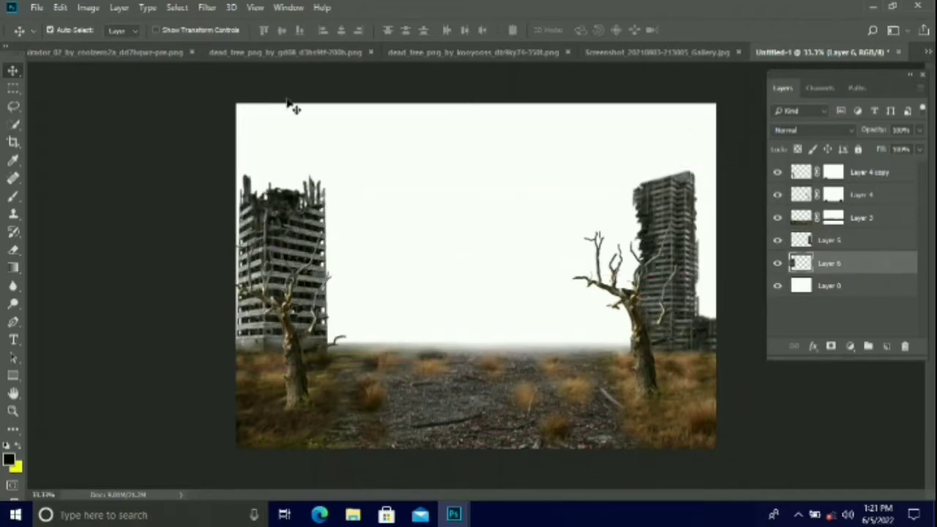
Step: Add the watchtower image at the left of the scene and move the second ruined building toward the center
{"action": "left_click_drag", "start_coordinate": [108, 52], "coordinate": [161, 99]}
{"action": "left_click", "coordinate": [463, 95]}
{"action": "left_click_drag", "start_coordinate": [275, 241], "coordinate": [432, 230]}
{"action": "left_click_drag", "start_coordinate": [368, 147], "coordinate": [277, 210]}
Step: Fine-tune the watchtower's size and position behind the left dead tree
{"action": "key", "text": "ctrl+r"}
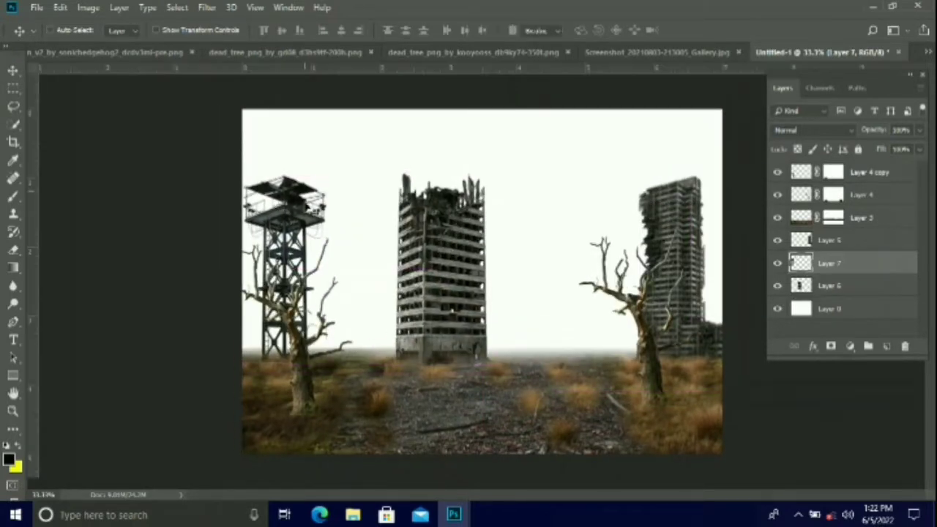
{"action": "key", "text": "ctrl+t"}
{"action": "left_click_drag", "start_coordinate": [326, 174], "coordinate": [324, 172]}
{"action": "left_click_drag", "start_coordinate": [274, 213], "coordinate": [282, 213]}
{"action": "key", "text": "Return"}
{"action": "key", "text": "ctrl+r"}
{"action": "left_click", "coordinate": [359, 241]}
Step: Move the central ruined building to the right edge, hide the Layer 5 building, and nudge the watchtower
{"action": "left_click_drag", "start_coordinate": [435, 279], "coordinate": [665, 270]}
{"action": "left_click", "coordinate": [778, 241]}
{"action": "left_click_drag", "start_coordinate": [293, 196], "coordinate": [301, 193]}
Step: Find the cut-out man among the open images and float that image in its own window
{"action": "left_click", "coordinate": [139, 53]}
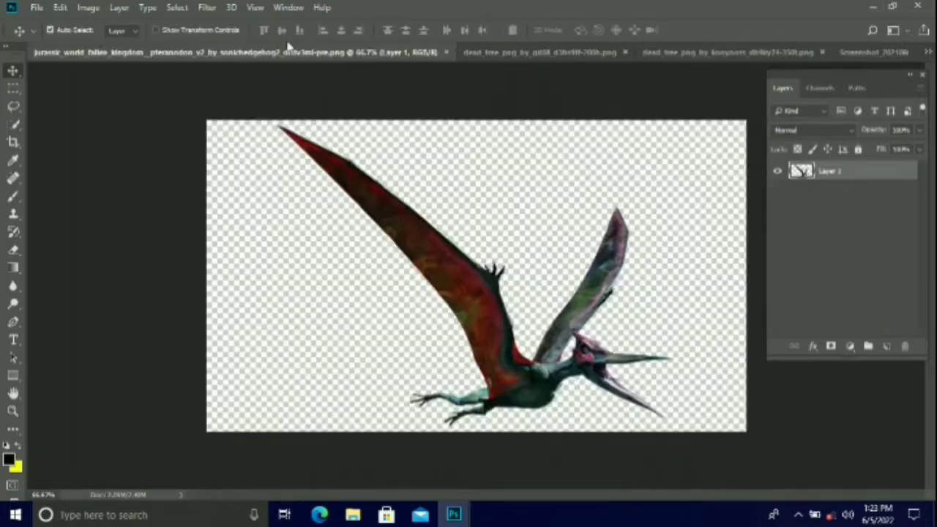
{"action": "left_click", "coordinate": [545, 53]}
{"action": "left_click", "coordinate": [838, 53]}
{"action": "left_click", "coordinate": [929, 53]}
{"action": "left_click", "coordinate": [645, 56]}
{"action": "left_click", "coordinate": [929, 53]}
{"action": "left_click", "coordinate": [899, 71]}
{"action": "left_click_drag", "start_coordinate": [404, 53], "coordinate": [406, 98]}
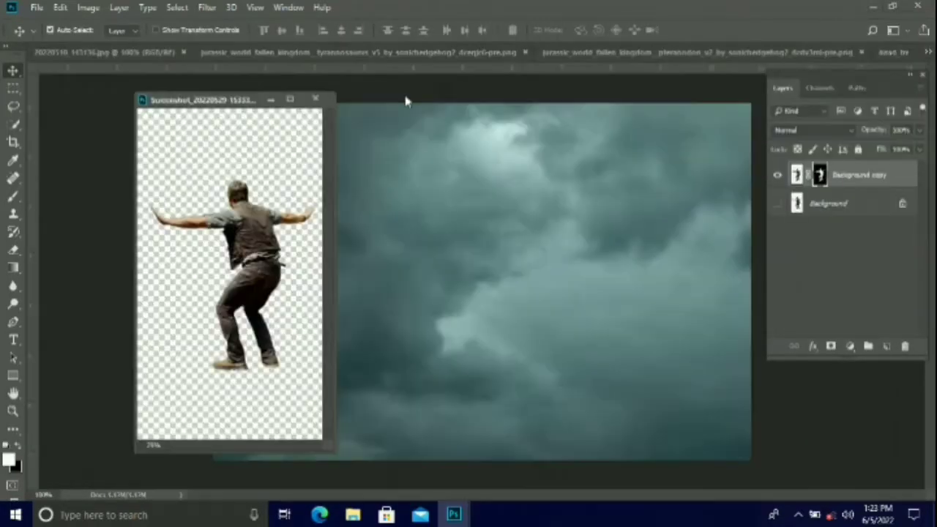
Step: Copy the cut-out man into Untitled-1 as the topmost layer and close the source image
{"action": "left_click", "coordinate": [928, 53]}
{"action": "left_click", "coordinate": [769, 151]}
{"action": "left_click_drag", "start_coordinate": [253, 246], "coordinate": [462, 330]}
{"action": "left_click", "coordinate": [315, 98]}
{"action": "left_click_drag", "start_coordinate": [875, 263], "coordinate": [876, 175]}
Step: Scale the man down and stand him on the gravel path near the center of the scene
{"action": "key", "text": "ctrl+t"}
{"action": "left_click_drag", "start_coordinate": [482, 323], "coordinate": [484, 293]}
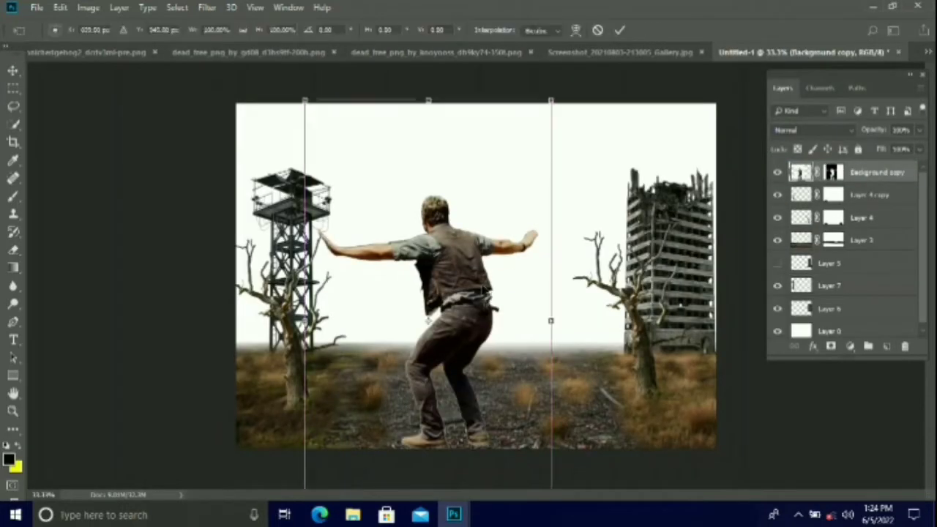
{"action": "left_click_drag", "start_coordinate": [467, 252], "coordinate": [465, 252]}
{"action": "left_click_drag", "start_coordinate": [436, 319], "coordinate": [476, 261]}
{"action": "left_click_drag", "start_coordinate": [506, 194], "coordinate": [440, 287]}
{"action": "left_click_drag", "start_coordinate": [410, 378], "coordinate": [472, 366]}
{"action": "left_click_drag", "start_coordinate": [473, 365], "coordinate": [480, 353]}
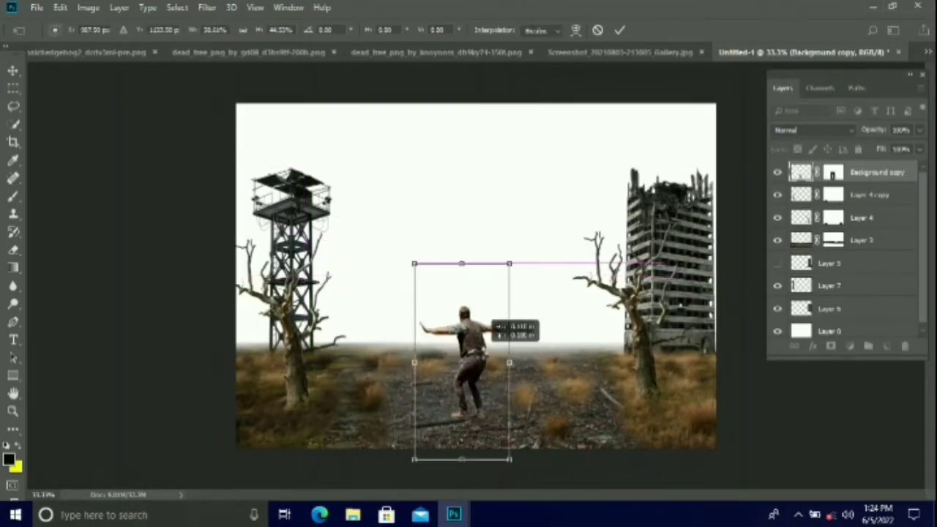
{"action": "left_click", "coordinate": [620, 30]}
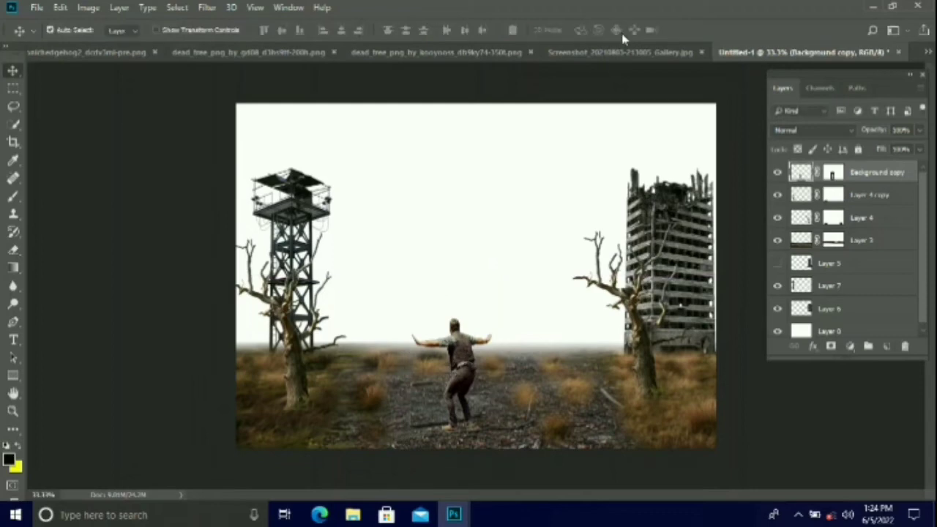
{"action": "left_click_drag", "start_coordinate": [462, 359], "coordinate": [485, 356]}
Step: Browse the open source images for the next element to add to the scene
{"action": "left_click", "coordinate": [929, 53]}
{"action": "left_click", "coordinate": [899, 71]}
{"action": "left_click", "coordinate": [929, 53]}
{"action": "left_click", "coordinate": [882, 87]}
{"action": "left_click", "coordinate": [928, 52]}
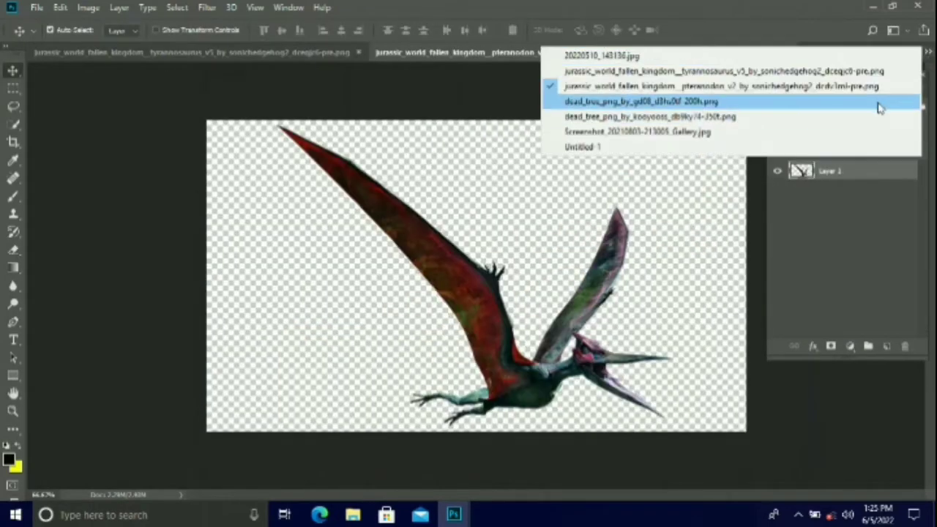
{"action": "left_click", "coordinate": [879, 131]}
{"action": "left_click", "coordinate": [928, 55]}
{"action": "left_click", "coordinate": [864, 117]}
{"action": "left_click", "coordinate": [928, 53]}
{"action": "left_click", "coordinate": [864, 87]}
{"action": "left_click", "coordinate": [929, 53]}
{"action": "left_click", "coordinate": [853, 102]}
{"action": "left_click", "coordinate": [928, 53]}
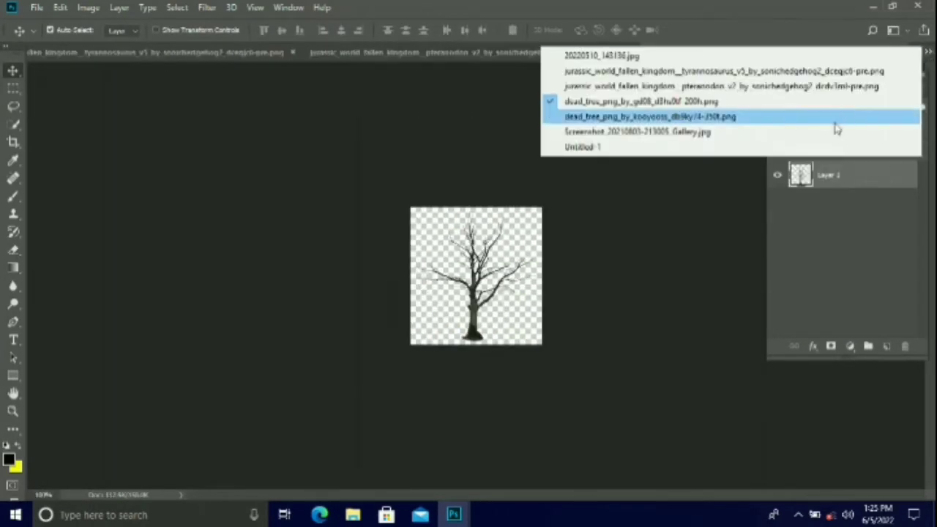
{"action": "left_click", "coordinate": [835, 132]}
{"action": "left_click", "coordinate": [798, 515]}
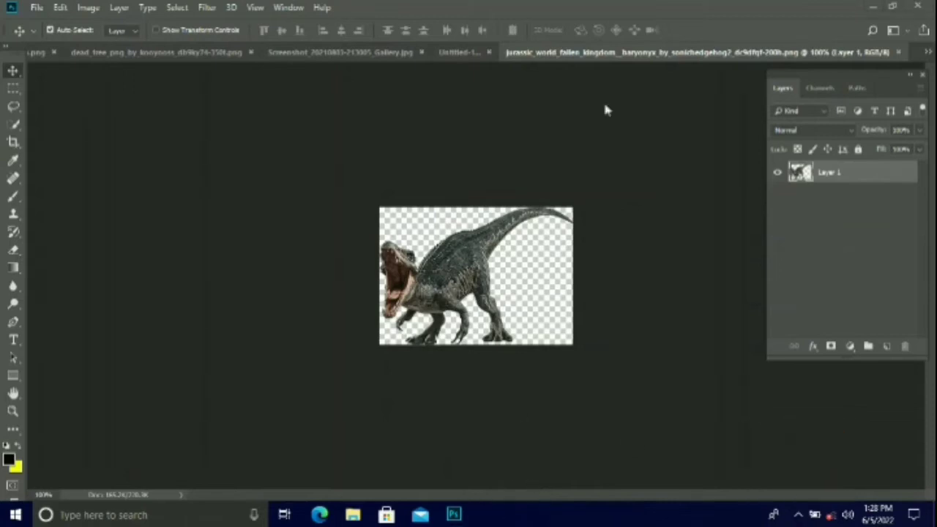
Step: Copy the baryonyx dinosaur from its source image into Untitled-1 and close the source image
{"action": "left_click_drag", "start_coordinate": [606, 53], "coordinate": [606, 88]}
{"action": "left_click", "coordinate": [928, 53]}
{"action": "left_click", "coordinate": [722, 148]}
{"action": "left_click_drag", "start_coordinate": [553, 172], "coordinate": [675, 208]}
{"action": "left_click", "coordinate": [696, 88]}
Step: Enlarge the dinosaur, move its layer beneath the man's layer, and position it behind him
{"action": "key", "text": "ctrl+t"}
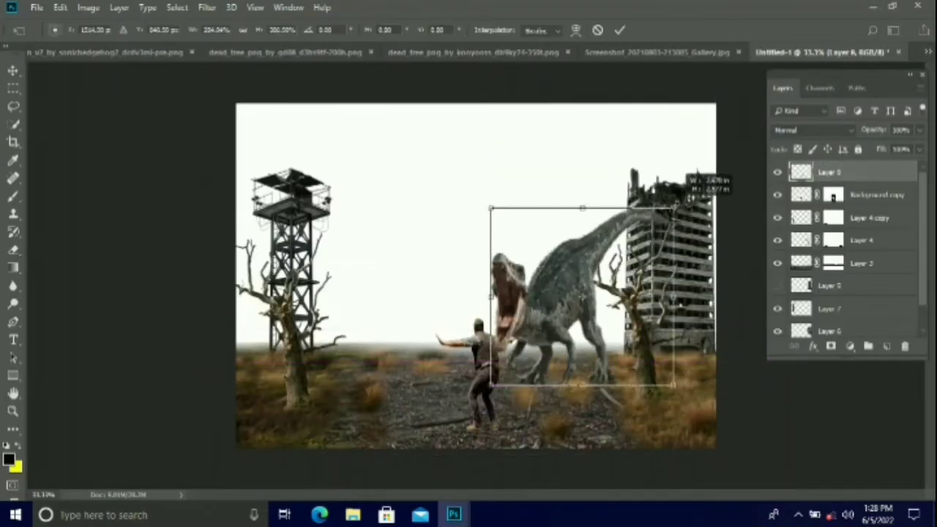
{"action": "left_click_drag", "start_coordinate": [551, 314], "coordinate": [478, 318]}
{"action": "left_click", "coordinate": [621, 30]}
{"action": "left_click_drag", "start_coordinate": [876, 193], "coordinate": [877, 168]}
{"action": "left_click_drag", "start_coordinate": [507, 285], "coordinate": [544, 284]}
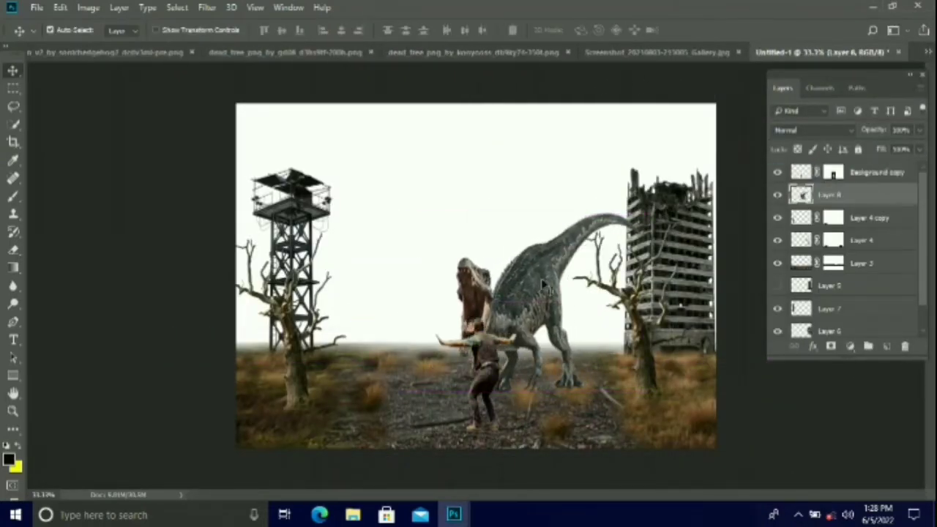
Step: Try the dinosaur flipped horizontally and moved to the left, and flip it back
{"action": "key", "text": "ctrl+t"}
{"action": "right_click", "coordinate": [526, 277]}
{"action": "left_click", "coordinate": [560, 445]}
{"action": "left_click_drag", "start_coordinate": [588, 313], "coordinate": [447, 312]}
{"action": "right_click", "coordinate": [447, 312]}
{"action": "left_click", "coordinate": [480, 294]}
Step: Scale the dinosaur down and place it to the right behind the man, near the right-hand tree
{"action": "left_click_drag", "start_coordinate": [381, 301], "coordinate": [549, 287]}
{"action": "left_click_drag", "start_coordinate": [666, 197], "coordinate": [607, 255]}
{"action": "left_click_drag", "start_coordinate": [542, 315], "coordinate": [551, 315]}
{"action": "left_click", "coordinate": [621, 30]}
Step: Shift the man left and down, the dinosaur closer to him, and the right-hand dead tree farther right
{"action": "left_click_drag", "start_coordinate": [499, 385], "coordinate": [485, 394]}
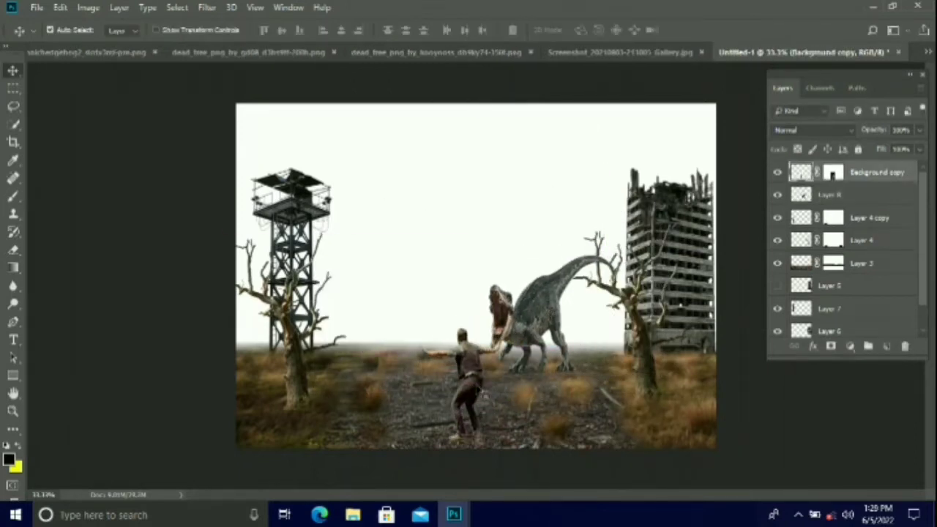
{"action": "left_click_drag", "start_coordinate": [540, 305], "coordinate": [527, 315]}
{"action": "left_click_drag", "start_coordinate": [476, 367], "coordinate": [501, 353]}
{"action": "key", "text": "ctrl+z"}
{"action": "left_click_drag", "start_coordinate": [646, 353], "coordinate": [668, 334]}
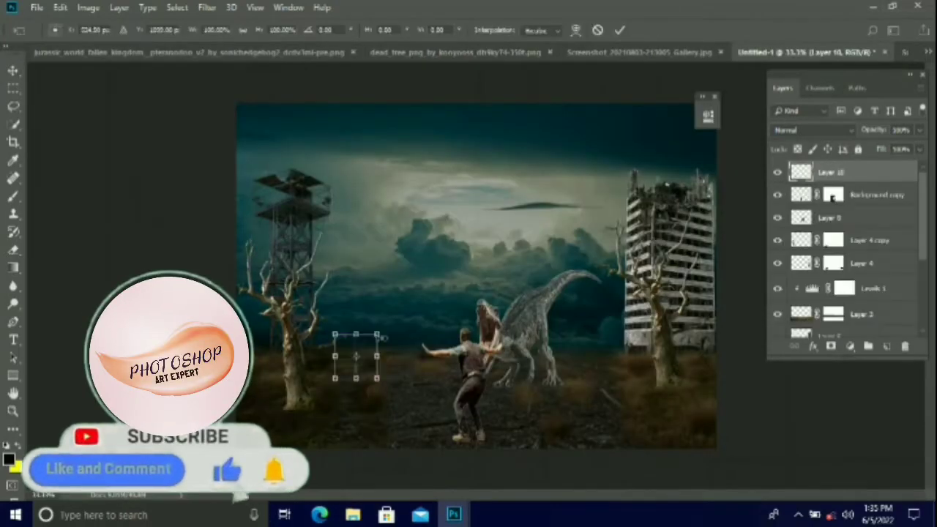
Step: Finish placing the small dead tree left of the man and brighten it with a clipped Curves adjustment layer
{"action": "key", "text": "Return"}
{"action": "left_click", "coordinate": [849, 346]}
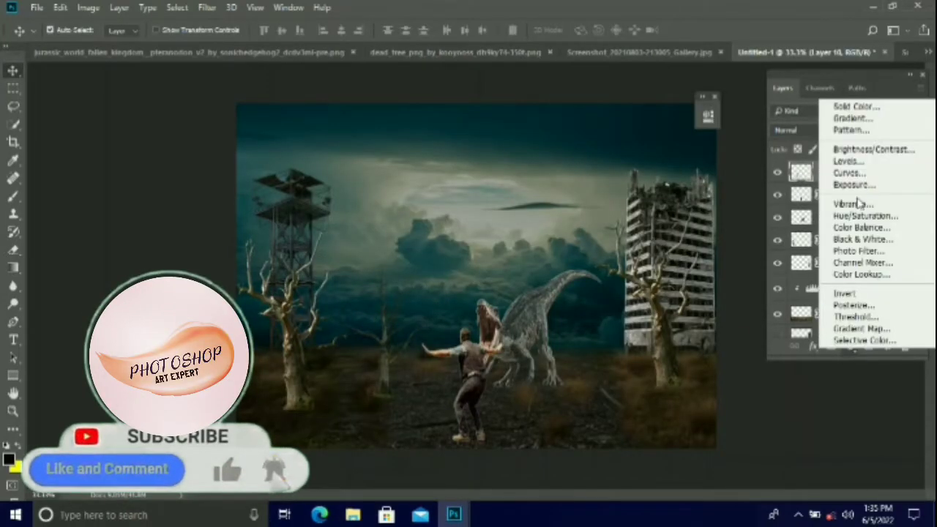
{"action": "left_click", "coordinate": [835, 232]}
{"action": "left_click", "coordinate": [668, 112]}
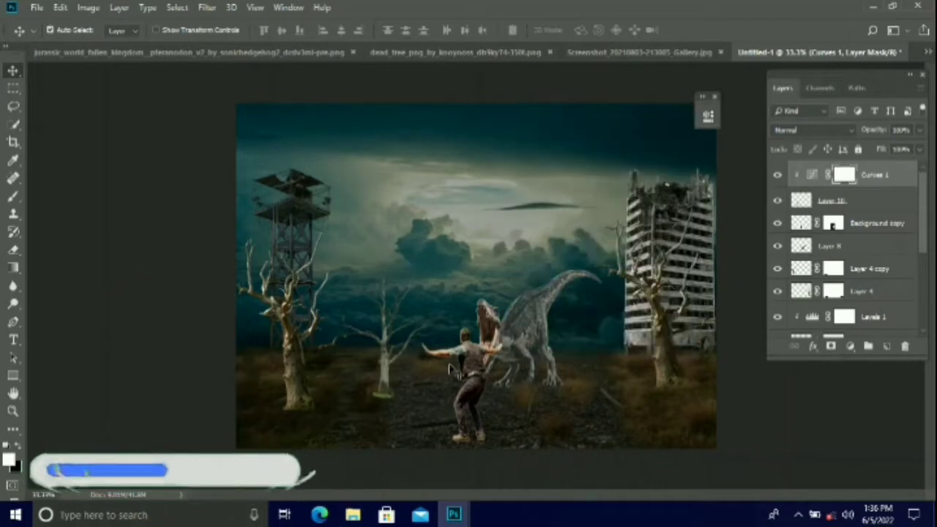
Step: Bring the cut-out rock into the composition and scale it down in front of the right-hand ruined building
{"action": "left_click", "coordinate": [490, 54]}
{"action": "left_click", "coordinate": [657, 53]}
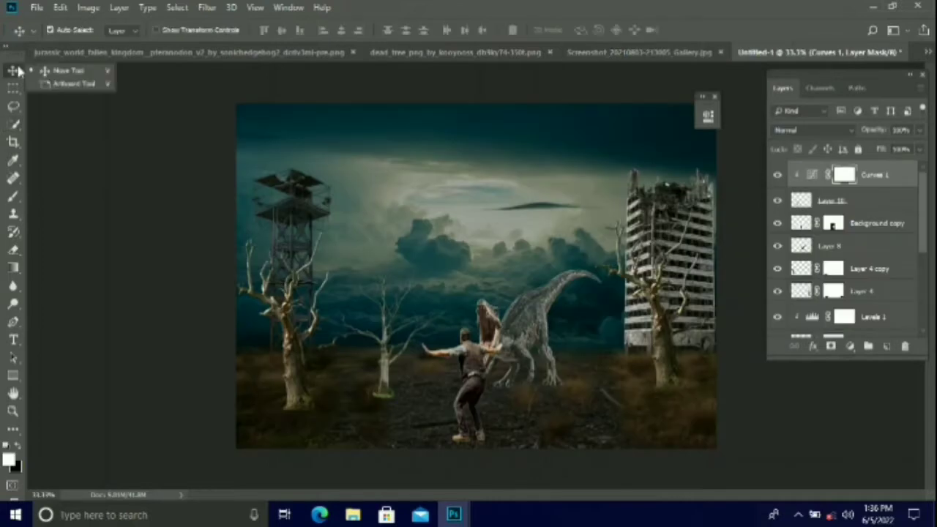
{"action": "left_click_drag", "start_coordinate": [733, 352], "coordinate": [611, 227]}
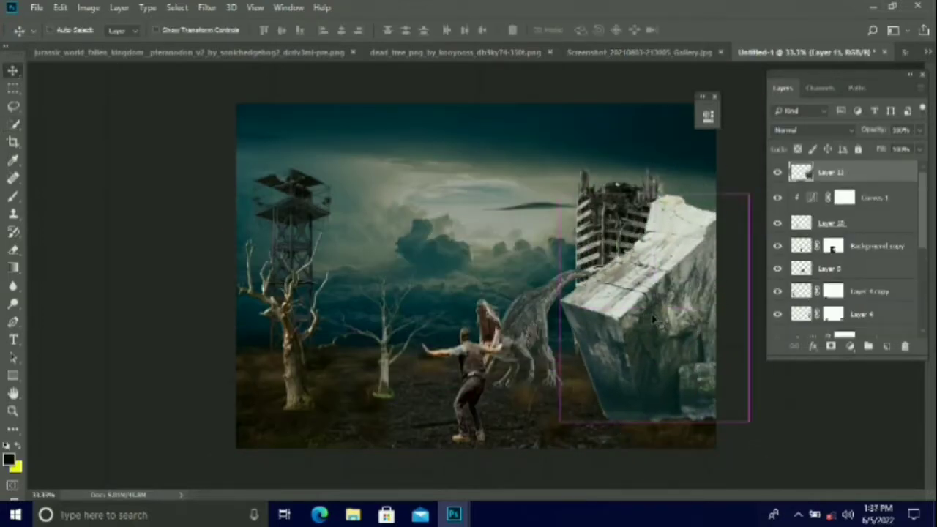
{"action": "key", "text": "ctrl+t"}
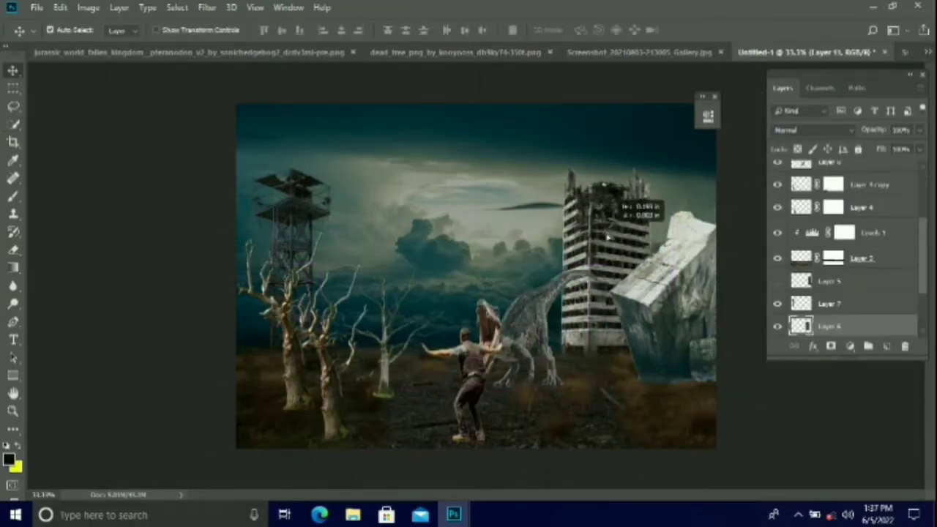
{"action": "key", "text": "ctrl+t"}
{"action": "left_click_drag", "start_coordinate": [736, 210], "coordinate": [716, 260]}
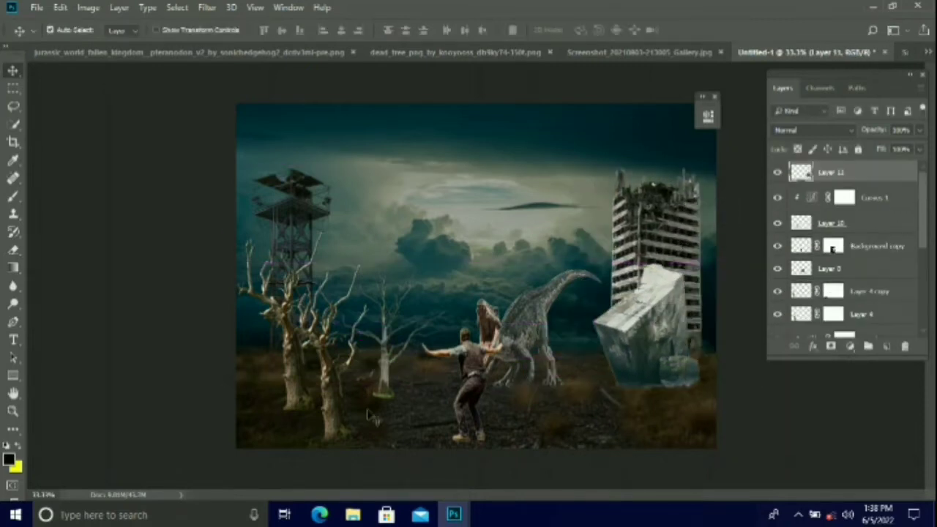
Step: Move the rock layer beneath the Layer 4 dead tree and shift that tree closer to the right edge
{"action": "left_click", "coordinate": [850, 319]}
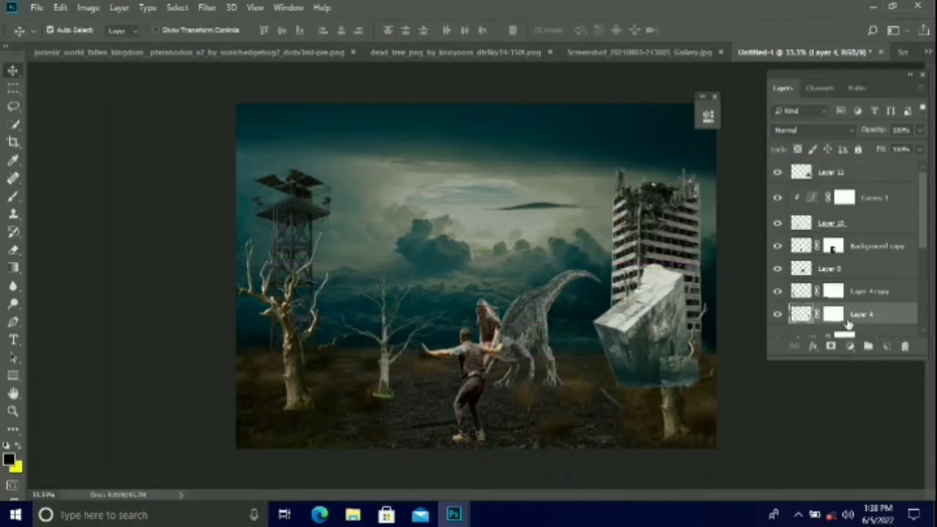
{"action": "left_click_drag", "start_coordinate": [785, 271], "coordinate": [791, 327]}
{"action": "left_click_drag", "start_coordinate": [668, 381], "coordinate": [695, 386]}
Step: Shift the small dead tree to the left and hide its layer
{"action": "left_click_drag", "start_coordinate": [385, 360], "coordinate": [362, 356]}
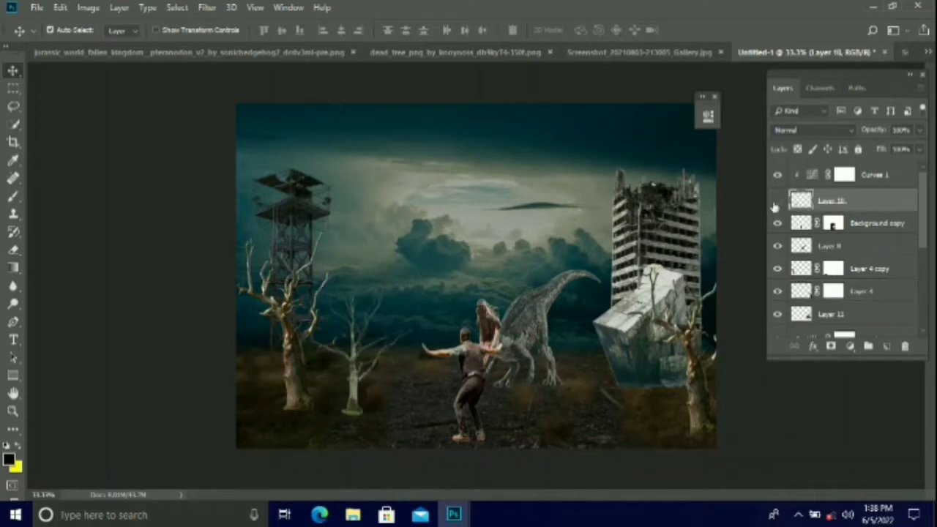
{"action": "left_click", "coordinate": [778, 202]}
Step: Duplicate the rock beside the right-hand ruined building and place a horizontally flipped copy in front of the watchtower
{"action": "left_click", "coordinate": [628, 332]}
{"action": "key", "text": "ctrl+j"}
{"action": "mouse_move", "coordinate": [628, 332]}
{"action": "left_mouse_down"}
{"action": "mouse_move", "coordinate": [265, 340]}
{"action": "mouse_move", "coordinate": [297, 315]}
{"action": "left_mouse_up"}
{"action": "key", "text": "ctrl+t"}
{"action": "right_click", "coordinate": [270, 340]}
{"action": "left_click", "coordinate": [304, 316]}
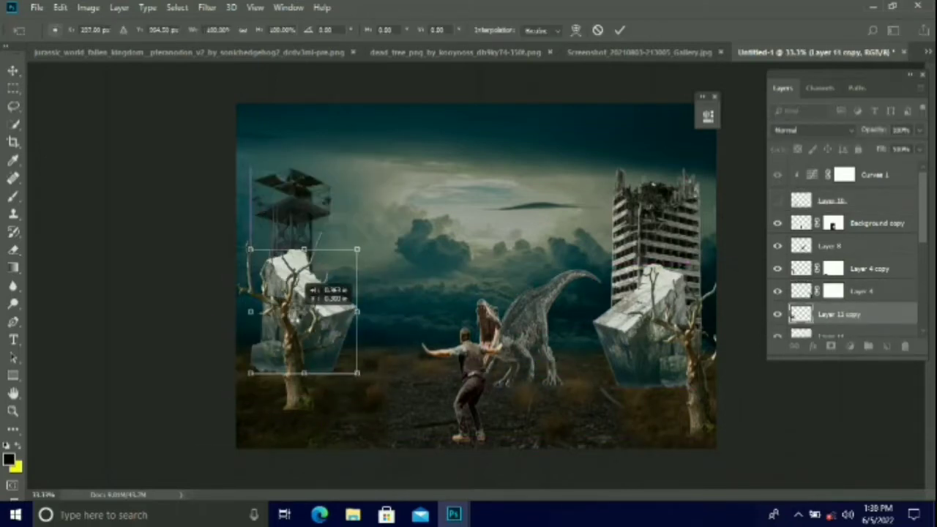
{"action": "key", "text": "Return"}
{"action": "left_click", "coordinate": [831, 347]}
{"action": "key", "text": "e"}
{"action": "left_click", "coordinate": [302, 341]}
{"action": "left_click", "coordinate": [457, 199]}
{"action": "left_click", "coordinate": [325, 345]}
{"action": "left_click", "coordinate": [457, 199]}
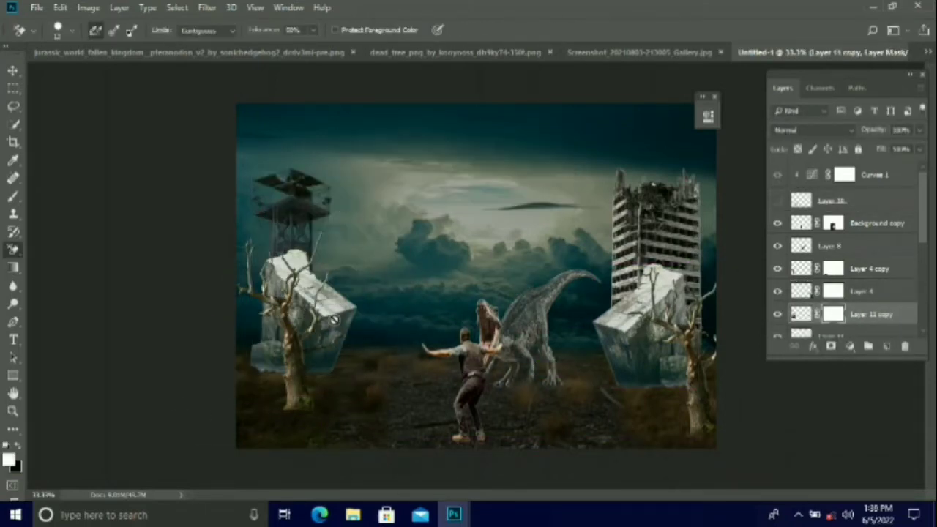
{"action": "left_click", "coordinate": [779, 315]}
{"action": "left_click", "coordinate": [779, 314]}
{"action": "key", "text": "ctrl+alt+z"}
Step: Soften the bases of both rocks into the ground with the Eraser tool
{"action": "left_click", "coordinate": [12, 70]}
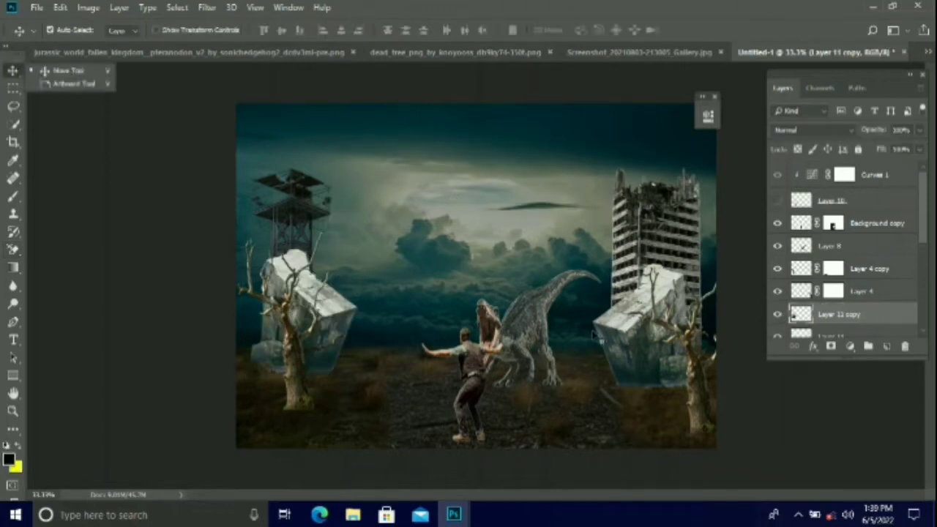
{"action": "key", "text": "alt+bracketleft"}
{"action": "right_click", "coordinate": [13, 252]}
{"action": "left_click", "coordinate": [62, 252]}
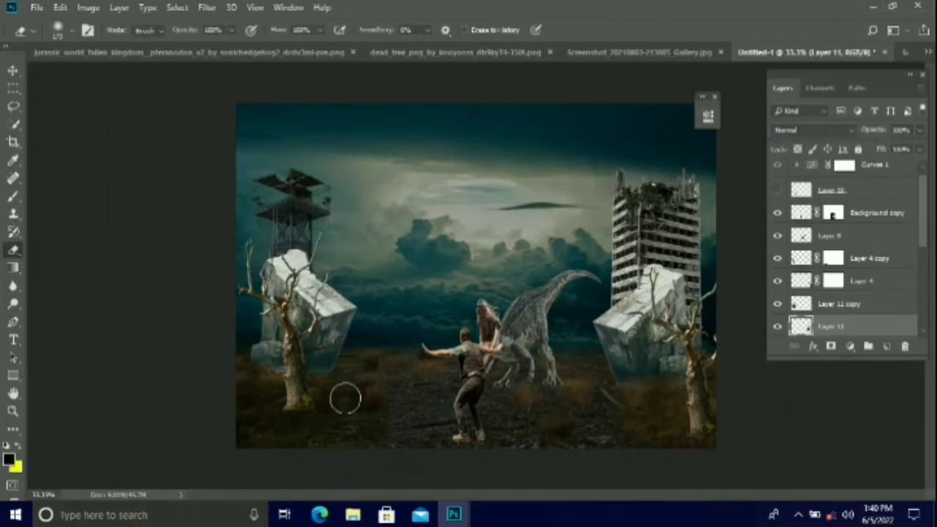
{"action": "key", "text": "v"}
{"action": "left_click_drag", "start_coordinate": [626, 53], "coordinate": [634, 105]}
{"action": "left_click", "coordinate": [730, 98]}
{"action": "left_click", "coordinate": [766, 57]}
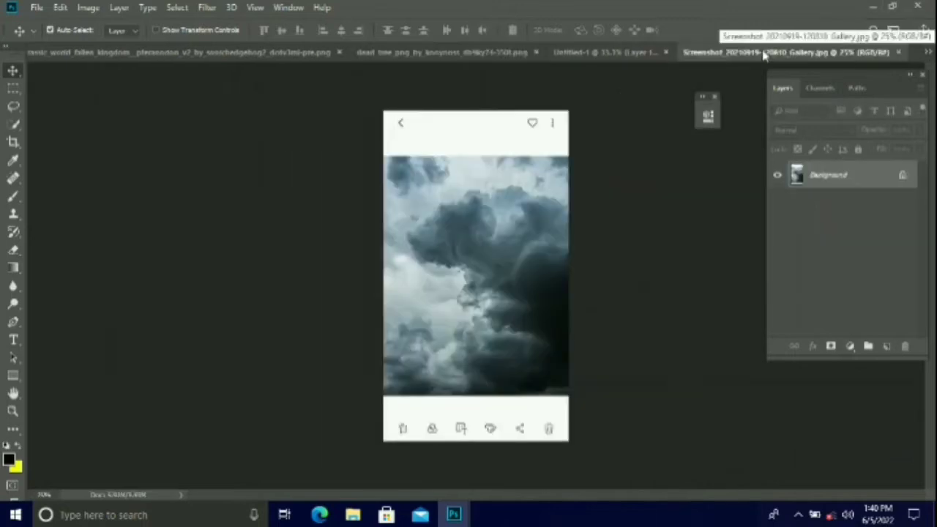
{"action": "left_click", "coordinate": [638, 55]}
{"action": "left_click", "coordinate": [769, 54]}
{"action": "left_click", "coordinate": [688, 54]}
Step: Bring the cut-out Tyrannosaurus from its own document into the Untitled-1 composition
{"action": "left_click", "coordinate": [292, 52]}
{"action": "left_click_drag", "start_coordinate": [351, 54], "coordinate": [263, 119]}
{"action": "left_click", "coordinate": [685, 52]}
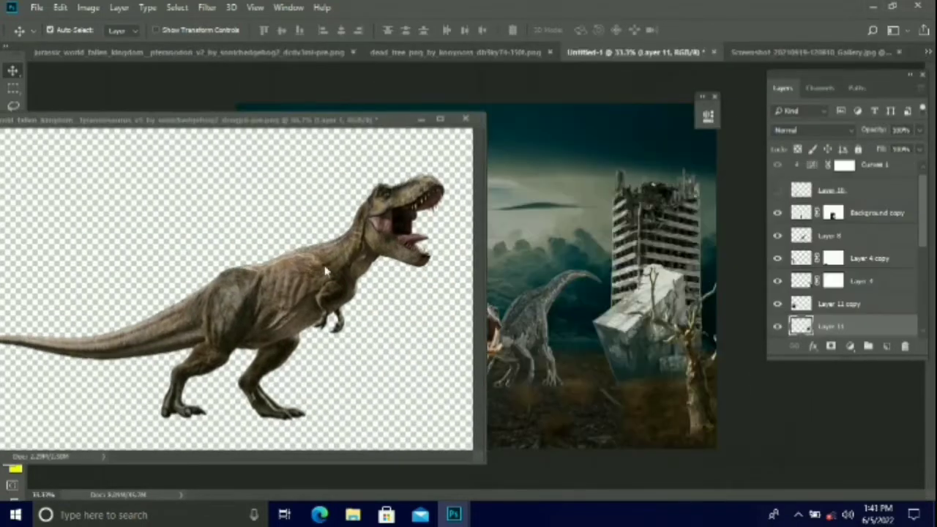
{"action": "left_click_drag", "start_coordinate": [324, 271], "coordinate": [456, 280]}
{"action": "left_click", "coordinate": [477, 121]}
Step: Scale and position the Tyrannosaurus behind the man, facing the ruined building, and move its layer down the stack
{"action": "key", "text": "ctrl+t"}
{"action": "left_click_drag", "start_coordinate": [538, 215], "coordinate": [614, 129]}
{"action": "right_click", "coordinate": [510, 197]}
{"action": "left_click", "coordinate": [548, 368]}
{"action": "left_click_drag", "start_coordinate": [424, 243], "coordinate": [461, 267]}
{"action": "right_click", "coordinate": [460, 265]}
{"action": "left_click", "coordinate": [498, 436]}
{"action": "left_click_drag", "start_coordinate": [529, 254], "coordinate": [495, 244]}
{"action": "key", "text": "Return"}
{"action": "left_click_drag", "start_coordinate": [881, 326], "coordinate": [882, 317]}
{"action": "mouse_move", "coordinate": [521, 257]}
{"action": "left_mouse_down"}
{"action": "mouse_move", "coordinate": [495, 266]}
{"action": "mouse_move", "coordinate": [518, 259]}
{"action": "left_mouse_up"}
Step: Shift both large dead trees towards the centre and move the Tyrannosaurus slightly down and to the left
{"action": "left_click_drag", "start_coordinate": [311, 320], "coordinate": [332, 320]}
{"action": "key", "text": "ctrl+z"}
{"action": "left_click_drag", "start_coordinate": [295, 377], "coordinate": [357, 377]}
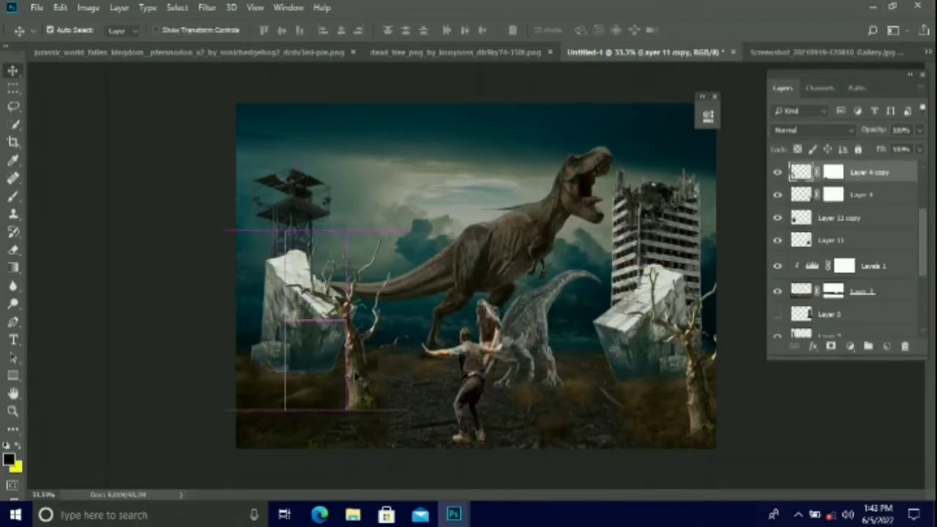
{"action": "left_click_drag", "start_coordinate": [697, 385], "coordinate": [645, 397]}
{"action": "left_click_drag", "start_coordinate": [512, 247], "coordinate": [491, 260]}
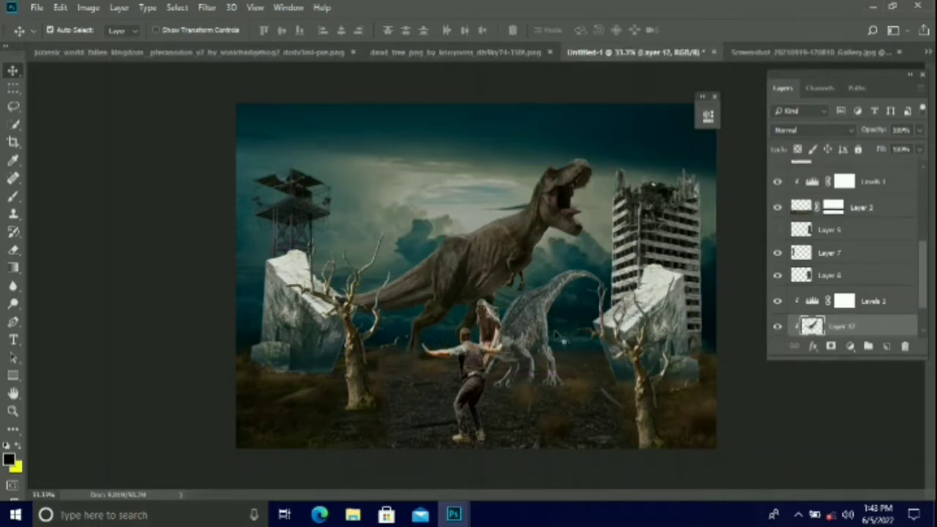
Step: Darken the man with an adjustment layer
{"action": "left_click", "coordinate": [473, 364]}
{"action": "left_click", "coordinate": [850, 347]}
{"action": "left_click", "coordinate": [849, 160]}
{"action": "left_click", "coordinate": [591, 345]}
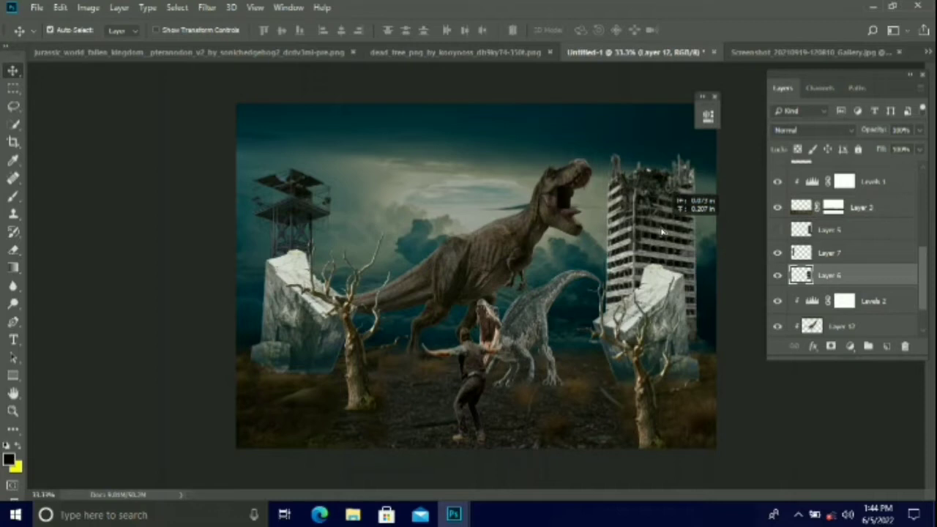
Step: Adjust the ruined building's placement and shift the watchtower slightly to the right
{"action": "key", "text": "ctrl+t"}
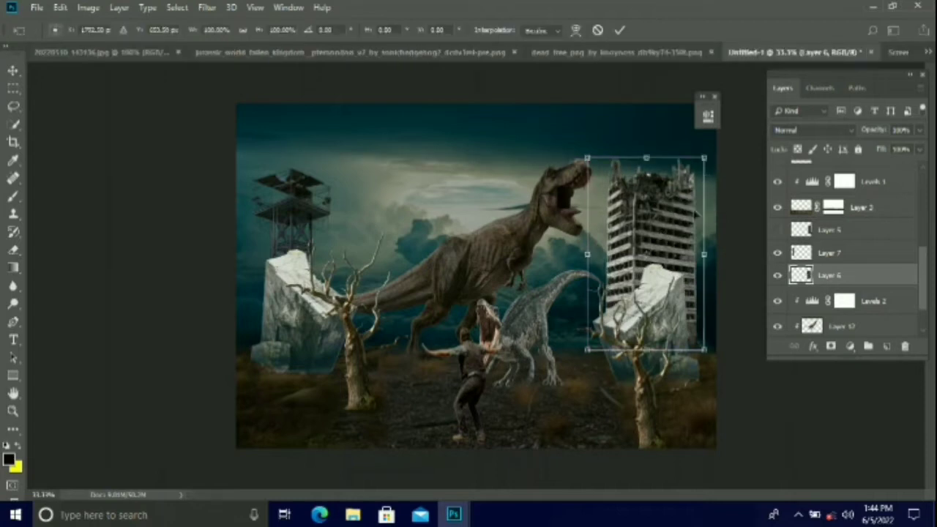
{"action": "left_click", "coordinate": [619, 30]}
{"action": "left_click_drag", "start_coordinate": [292, 212], "coordinate": [307, 203]}
Step: Bring the storm cloud image into the composition and enlarge it to cover the whole sky
{"action": "left_click_drag", "start_coordinate": [143, 61], "coordinate": [109, 79]}
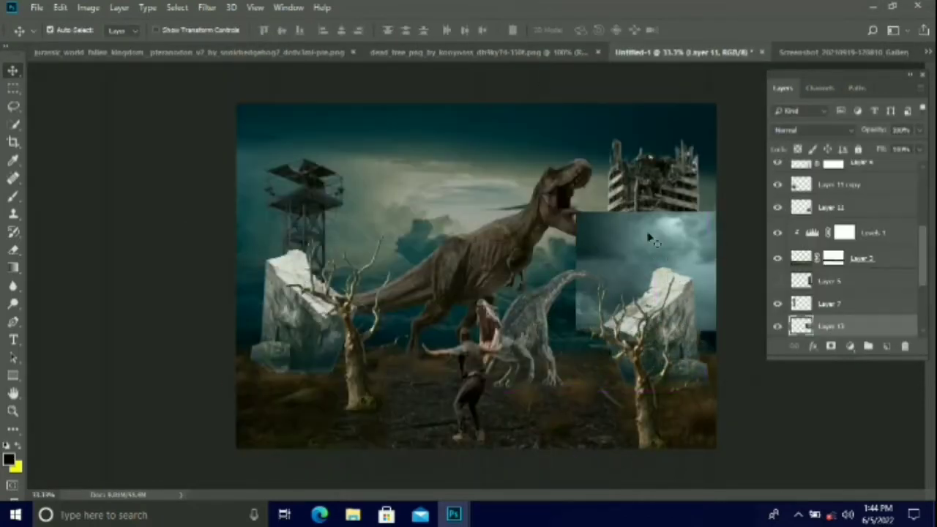
{"action": "left_click_drag", "start_coordinate": [648, 237], "coordinate": [313, 182]}
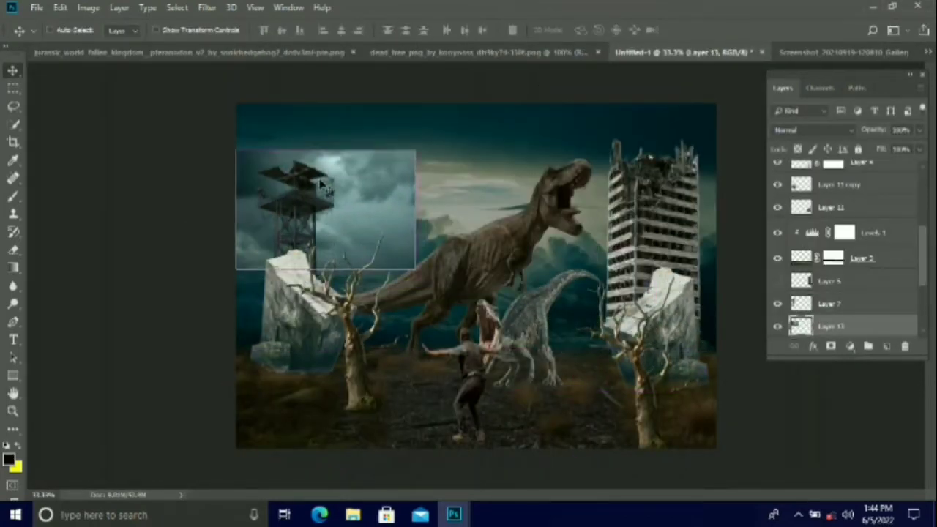
{"action": "key", "text": "ctrl+t"}
{"action": "left_click_drag", "start_coordinate": [416, 149], "coordinate": [523, 104]}
{"action": "left_click_drag", "start_coordinate": [523, 270], "coordinate": [758, 368]}
{"action": "key", "text": "Return"}
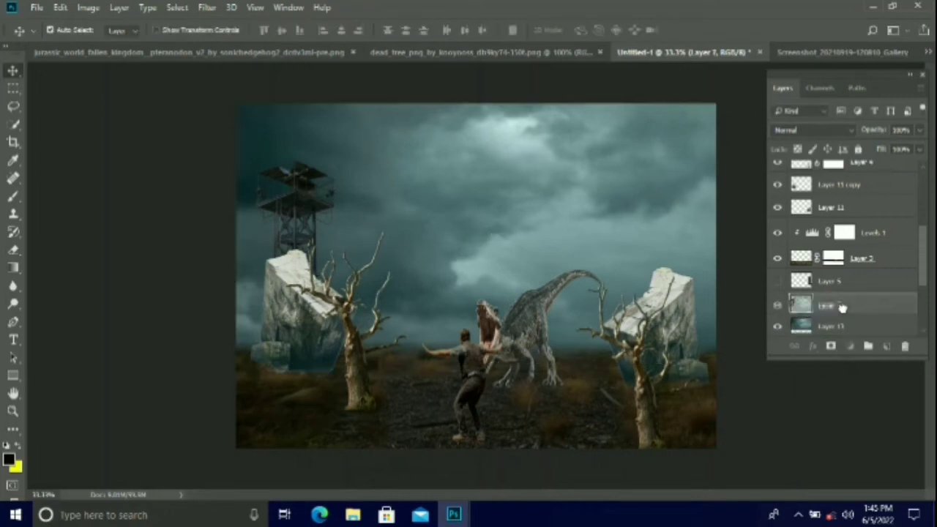
Step: Thin the Layer 13 clouds over the dinosaur and buildings with a large soft Eraser, and hide that layer
{"action": "left_click_drag", "start_coordinate": [842, 308], "coordinate": [842, 300]}
{"action": "left_click", "coordinate": [14, 250]}
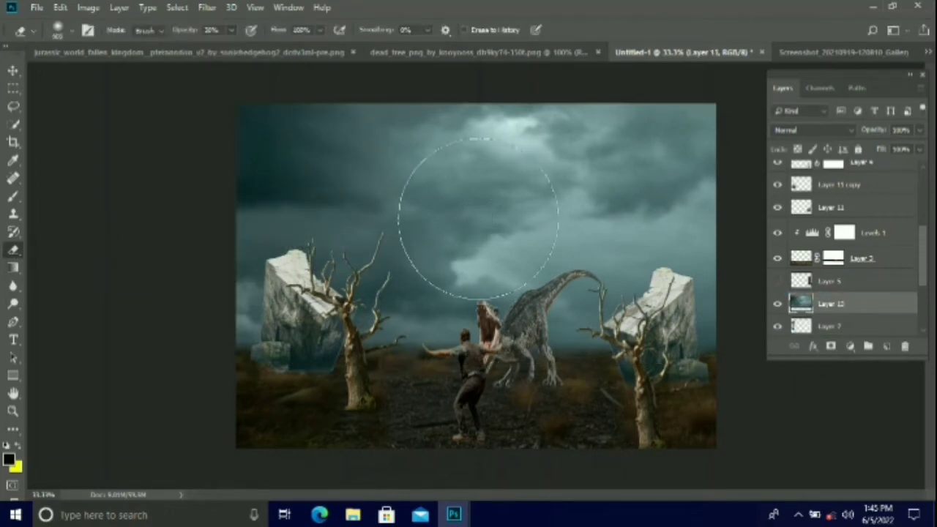
{"action": "mouse_move", "coordinate": [463, 227]}
{"action": "left_mouse_down"}
{"action": "mouse_move", "coordinate": [481, 164]}
{"action": "mouse_move", "coordinate": [450, 247]}
{"action": "mouse_move", "coordinate": [498, 385]}
{"action": "mouse_move", "coordinate": [218, 388]}
{"action": "left_mouse_up"}
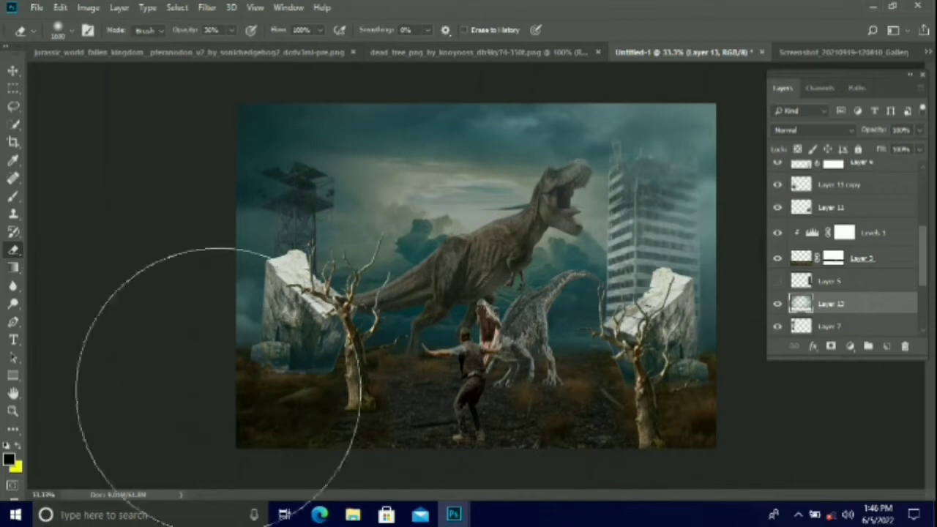
{"action": "left_click", "coordinate": [13, 71]}
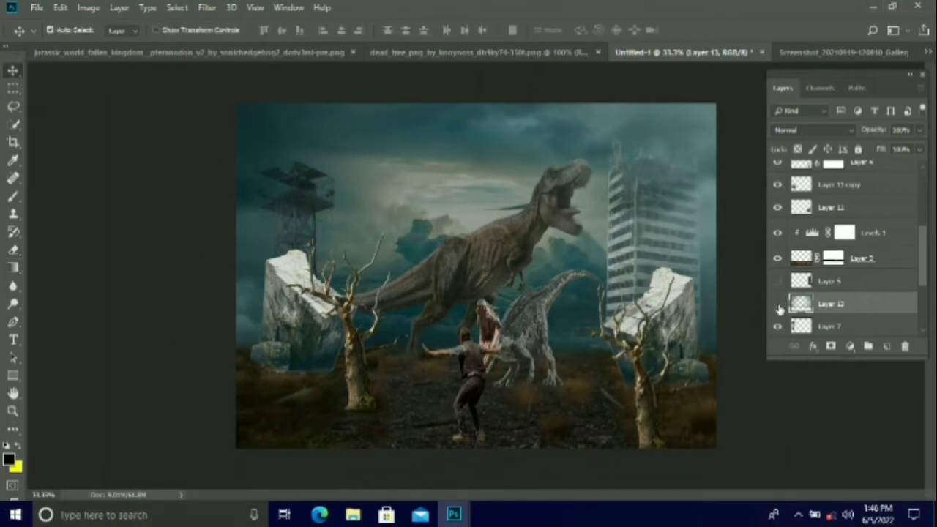
{"action": "left_click", "coordinate": [778, 306]}
Step: Add a new layer clipped to the ruined building and set its blend mode to Linear Dodge (Add)
{"action": "left_click", "coordinate": [670, 229]}
{"action": "left_click", "coordinate": [887, 347]}
{"action": "left_click", "coordinate": [824, 131]}
{"action": "left_click", "coordinate": [832, 268]}
{"action": "right_click", "coordinate": [842, 328]}
{"action": "left_click", "coordinate": [739, 238]}
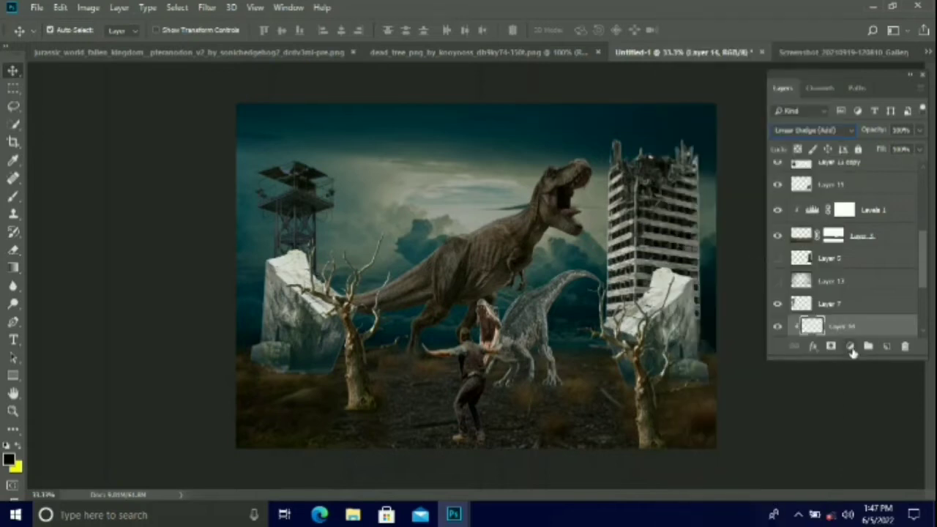
Step: Add an orange Solid Color fill over the ruined building
{"action": "left_click", "coordinate": [850, 348]}
{"action": "left_click", "coordinate": [869, 115]}
{"action": "left_click", "coordinate": [230, 259]}
{"action": "left_click", "coordinate": [214, 102]}
{"action": "mouse_move", "coordinate": [229, 258]}
{"action": "left_mouse_down"}
{"action": "mouse_move", "coordinate": [229, 250]}
{"action": "mouse_move", "coordinate": [227, 265]}
{"action": "left_mouse_up"}
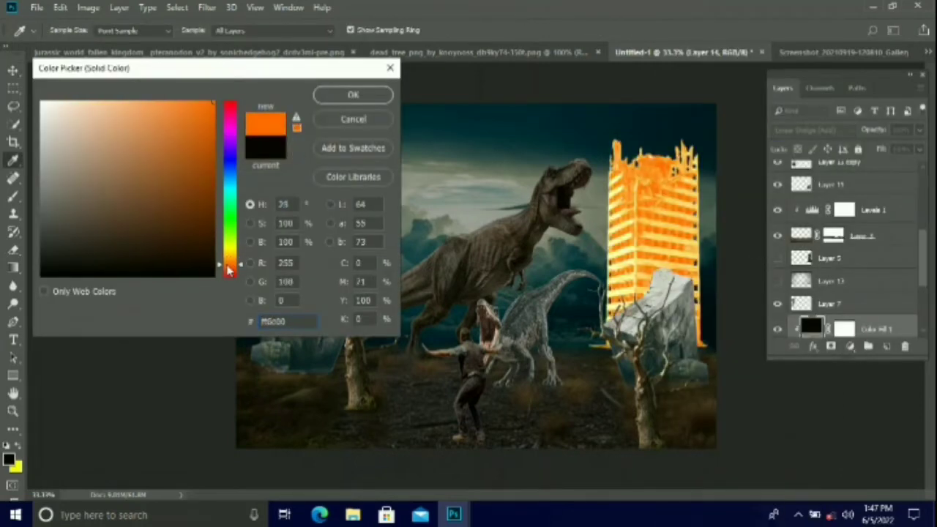
{"action": "key", "text": "Return"}
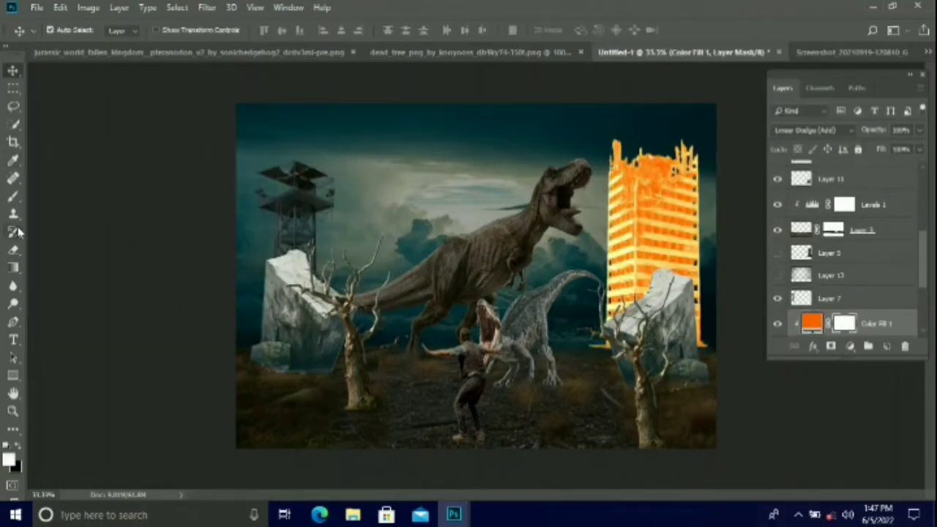
Step: Switch the tools to a two-column layout and undo the orange colour fill on the ruined building
{"action": "left_click", "coordinate": [14, 49]}
{"action": "left_click", "coordinate": [37, 162]}
{"action": "left_click", "coordinate": [104, 194]}
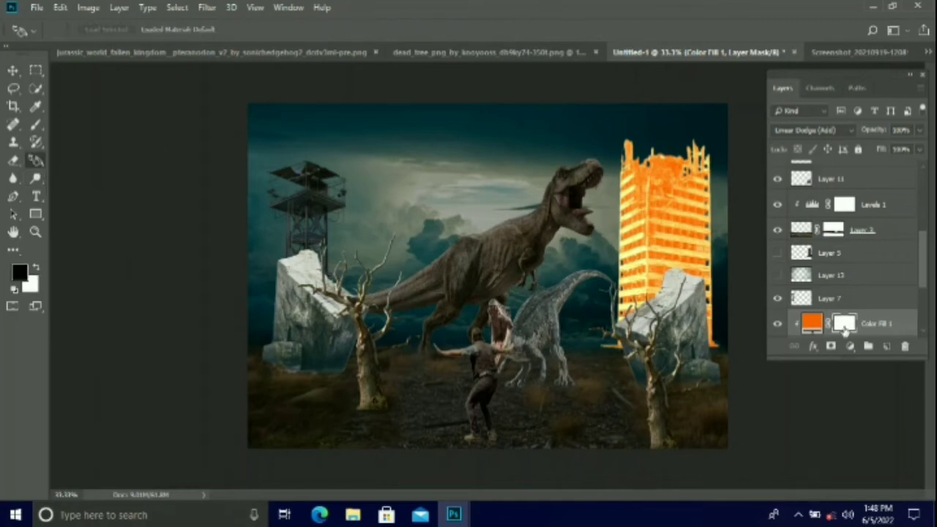
{"action": "key", "text": "ctrl+z"}
{"action": "key", "text": "ctrl+z"}
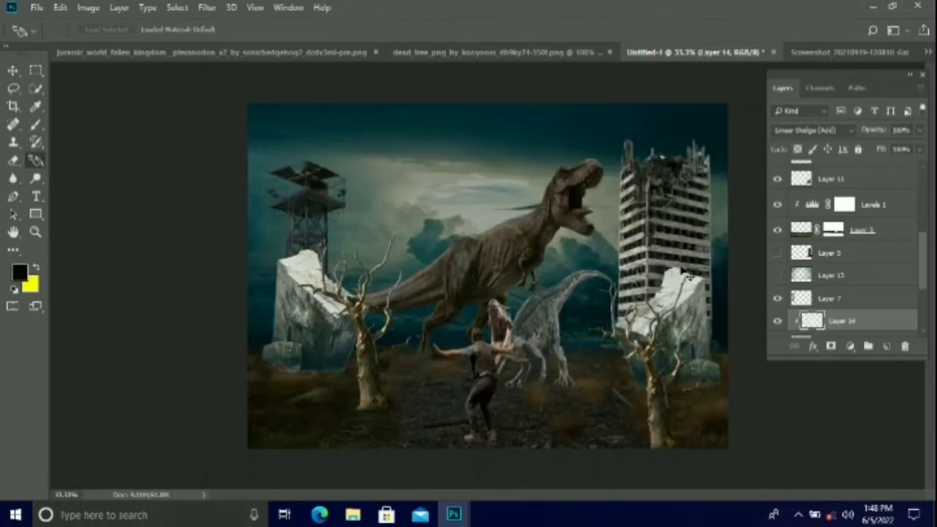
Step: Clip Layer 14 to the ruined building again with the Linear Dodge (Add) blend mode
{"action": "scroll", "coordinate": [854, 280], "scroll_direction": "down", "scroll_amount": 2}
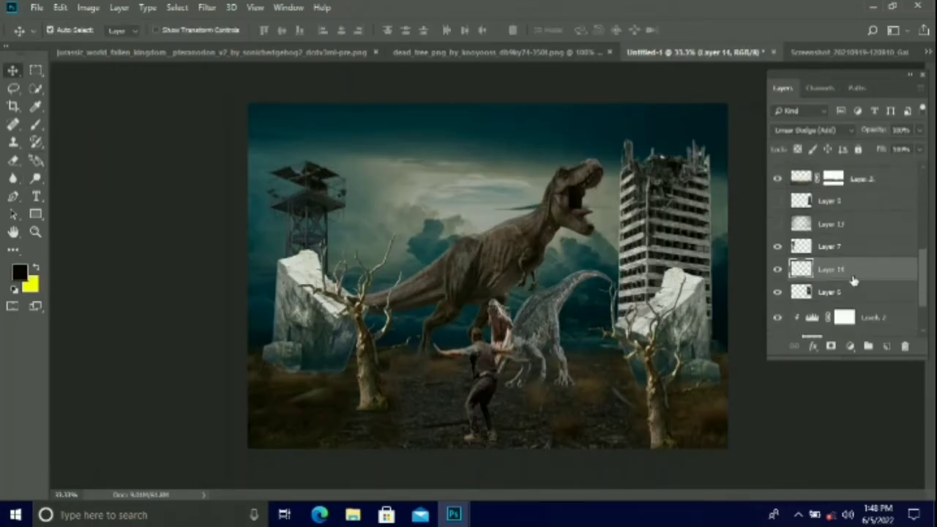
{"action": "right_click", "coordinate": [853, 277]}
{"action": "left_click", "coordinate": [776, 227]}
{"action": "left_click", "coordinate": [851, 131]}
{"action": "left_click", "coordinate": [824, 269]}
Step: Try an orange Solid Color fill on the building's clipped layer and choose the Paint Bucket tool
{"action": "left_click", "coordinate": [849, 347]}
{"action": "left_click", "coordinate": [854, 110]}
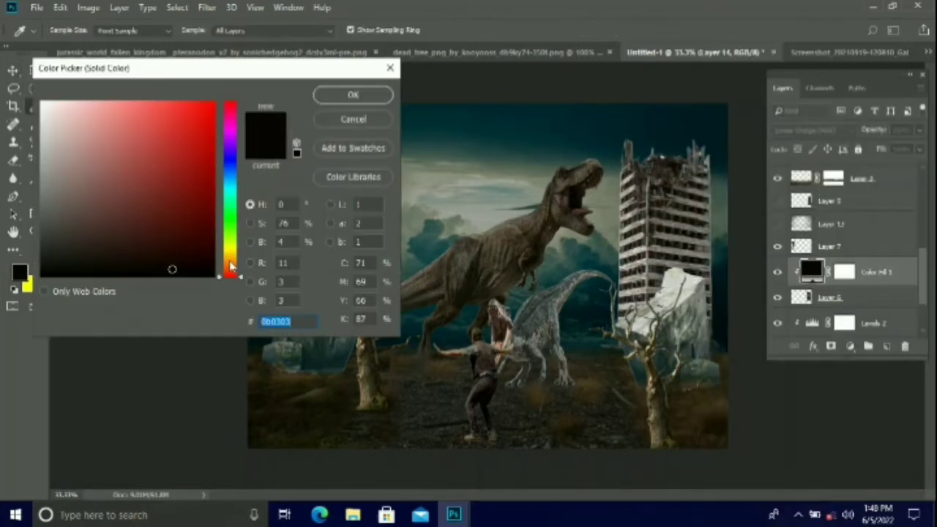
{"action": "left_click", "coordinate": [231, 265]}
{"action": "left_click_drag", "start_coordinate": [202, 121], "coordinate": [223, 103]}
{"action": "left_click", "coordinate": [353, 94]}
{"action": "right_click", "coordinate": [36, 160]}
{"action": "left_click", "coordinate": [95, 170]}
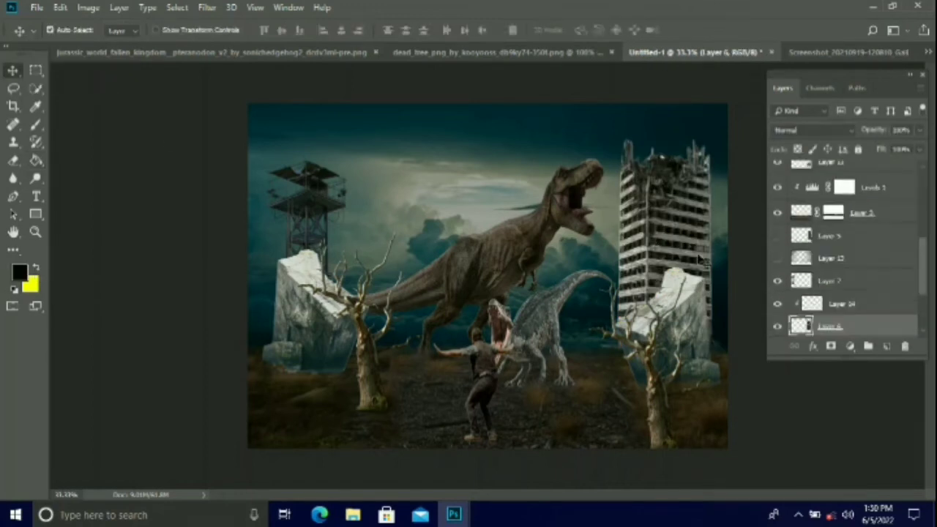
Step: Select Layer 14 and apply a red-orange Solid Color fill clipped to the ruined building
{"action": "scroll", "coordinate": [842, 256], "scroll_direction": "up", "scroll_amount": 2}
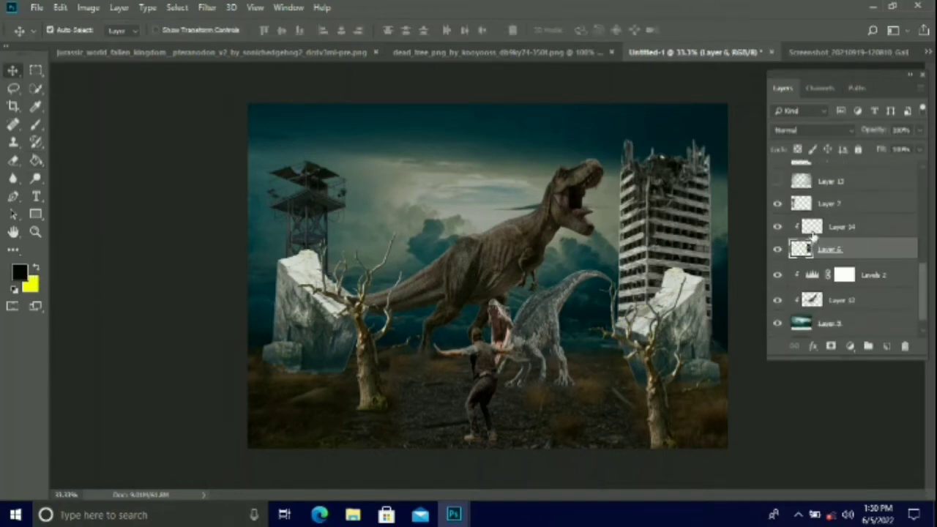
{"action": "left_click", "coordinate": [815, 232]}
{"action": "left_click", "coordinate": [851, 346]}
{"action": "left_click", "coordinate": [855, 104]}
{"action": "left_click", "coordinate": [212, 107]}
{"action": "mouse_move", "coordinate": [231, 274]}
{"action": "left_mouse_down"}
{"action": "mouse_move", "coordinate": [231, 252]}
{"action": "mouse_move", "coordinate": [232, 266]}
{"action": "left_mouse_up"}
{"action": "left_click", "coordinate": [353, 95]}
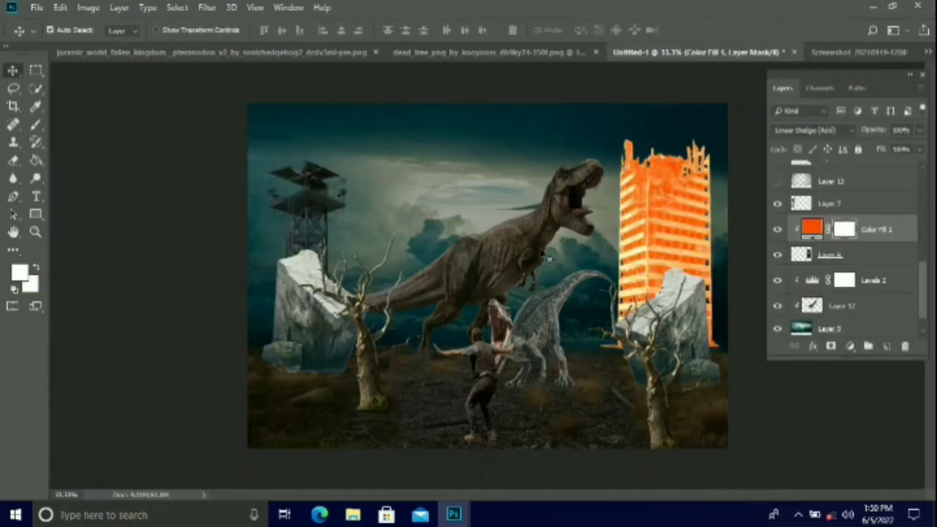
Step: Fill the Color Fill 1 mask with black and paint the orange glow back along the building's left side
{"action": "left_click", "coordinate": [33, 287]}
{"action": "left_click", "coordinate": [95, 269]}
{"action": "left_click", "coordinate": [353, 95]}
{"action": "left_click", "coordinate": [36, 160]}
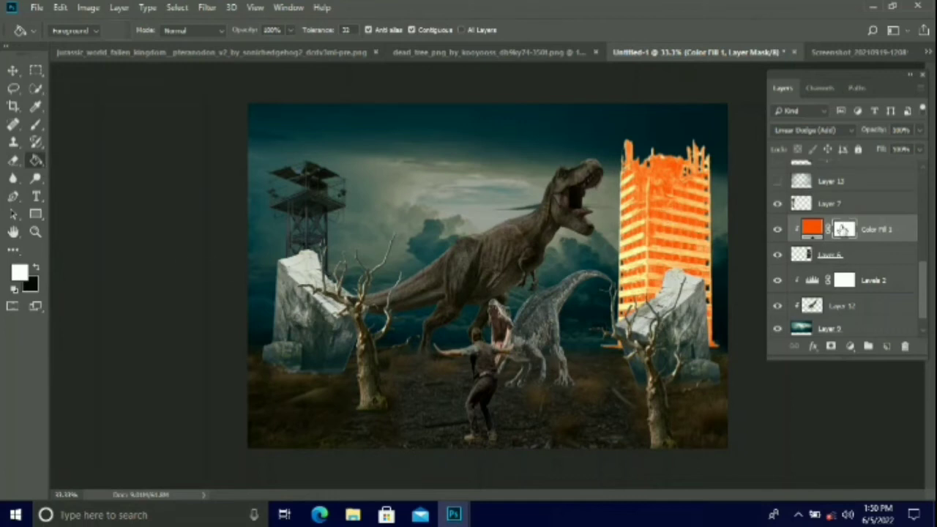
{"action": "left_click", "coordinate": [521, 229]}
{"action": "left_click", "coordinate": [36, 125]}
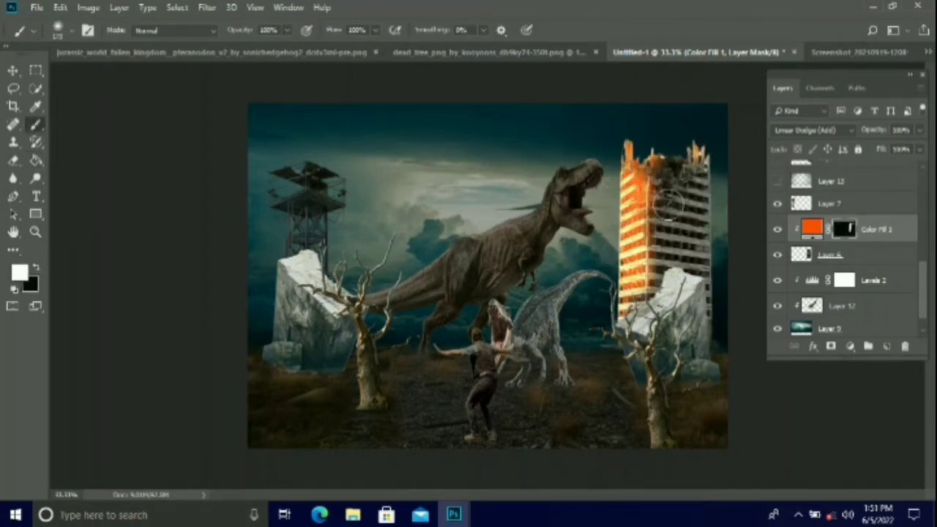
Step: Add a new layer above the Tyrannosaurus layer and set its blend mode to Linear Dodge (Add)
{"action": "left_click", "coordinate": [13, 71]}
{"action": "left_click", "coordinate": [579, 205]}
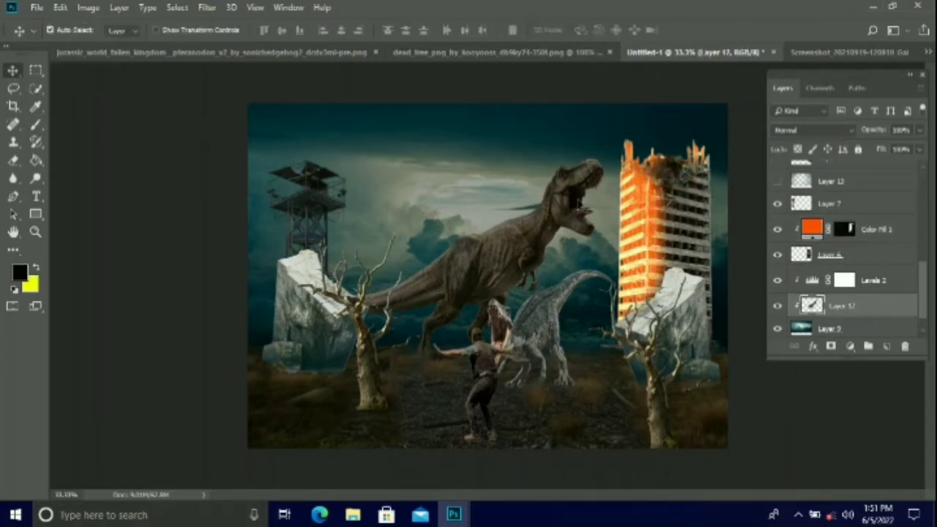
{"action": "right_click", "coordinate": [850, 312]}
{"action": "left_click", "coordinate": [755, 240]}
{"action": "right_click", "coordinate": [821, 312]}
{"action": "left_click", "coordinate": [758, 239]}
{"action": "left_click", "coordinate": [850, 131]}
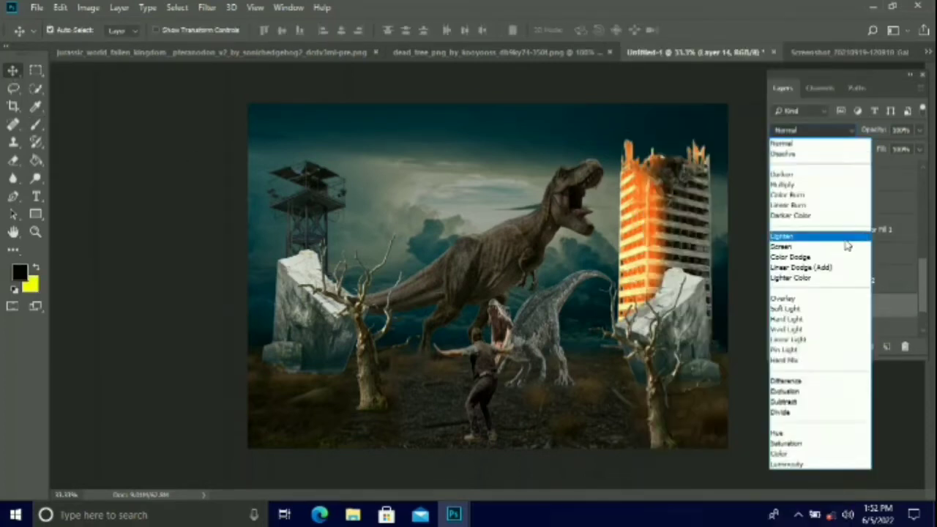
{"action": "left_click", "coordinate": [842, 268]}
{"action": "left_click", "coordinate": [850, 347]}
{"action": "left_click", "coordinate": [858, 106]}
{"action": "left_click", "coordinate": [363, 119]}
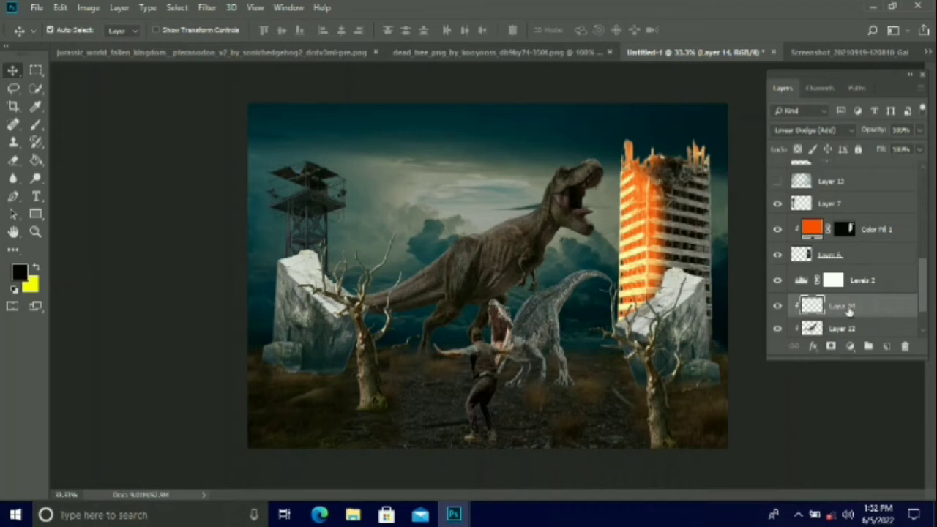
Step: Release the Tyrannosaurus layer from its clipping mask and clip Layer 14 to the Tyrannosaurus alone
{"action": "left_click", "coordinate": [727, 245]}
{"action": "right_click", "coordinate": [839, 290]}
{"action": "left_click", "coordinate": [756, 240]}
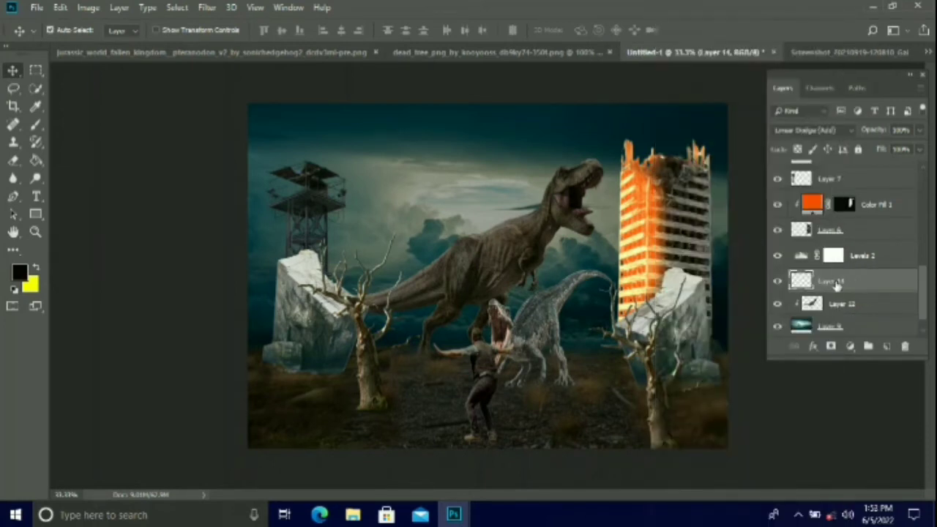
{"action": "right_click", "coordinate": [839, 289]}
{"action": "left_click", "coordinate": [755, 240]}
{"action": "right_click", "coordinate": [855, 308]}
{"action": "left_click", "coordinate": [758, 240]}
{"action": "right_click", "coordinate": [829, 288]}
{"action": "left_click", "coordinate": [754, 240]}
Step: Apply an orange Solid Color fill clipped to the Tyrannosaurus
{"action": "left_click", "coordinate": [849, 350]}
{"action": "left_click", "coordinate": [863, 107]}
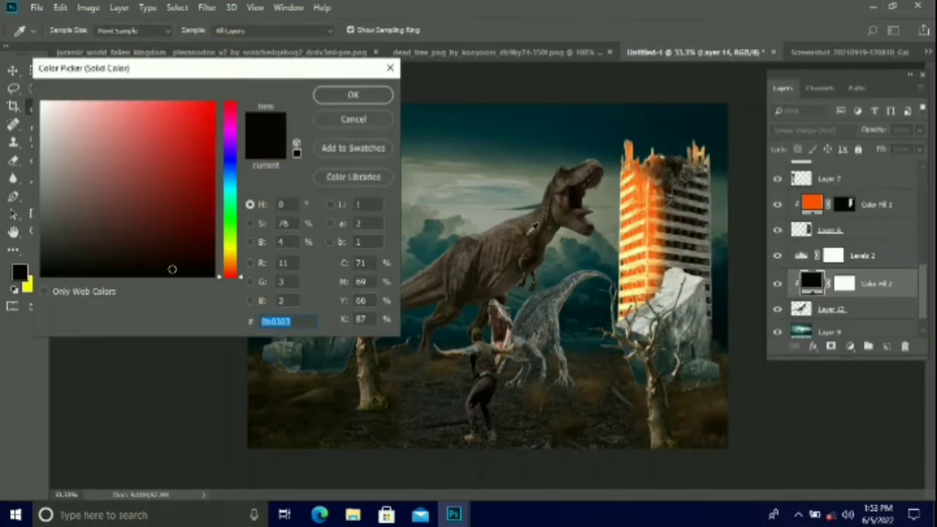
{"action": "left_click", "coordinate": [231, 252]}
{"action": "left_click", "coordinate": [105, 102]}
{"action": "left_click", "coordinate": [231, 264]}
{"action": "left_click_drag", "start_coordinate": [198, 110], "coordinate": [223, 104]}
{"action": "left_click_drag", "start_coordinate": [234, 268], "coordinate": [234, 274]}
{"action": "left_click", "coordinate": [215, 110]}
{"action": "left_click", "coordinate": [345, 95]}
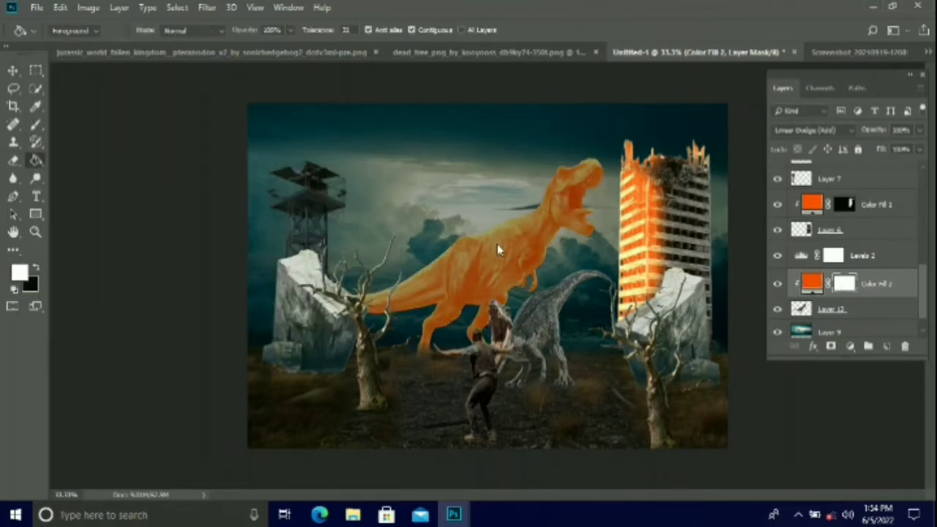
Step: Fill the Color Fill 2 mask with black and paint the orange glow back on the Tyrannosaurus's head and chest
{"action": "key", "text": "x"}
{"action": "key", "text": "alt+BackSpace"}
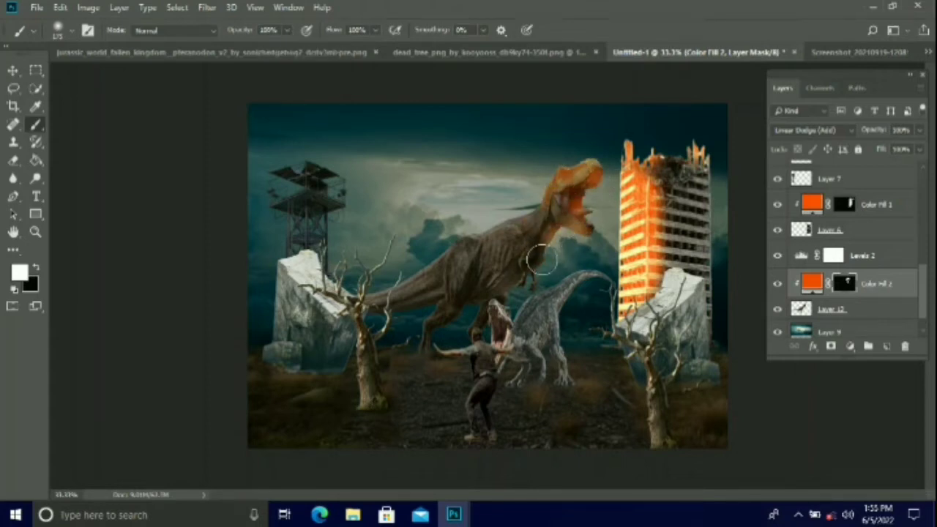
{"action": "left_click", "coordinate": [286, 30]}
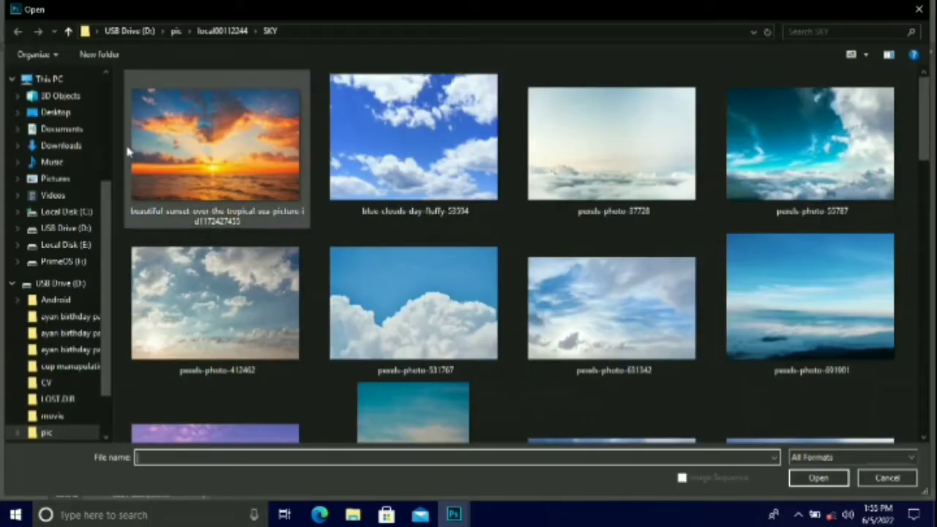
Step: Open the texture_fire_44 image from the fire bakround folder
{"action": "left_click", "coordinate": [176, 32]}
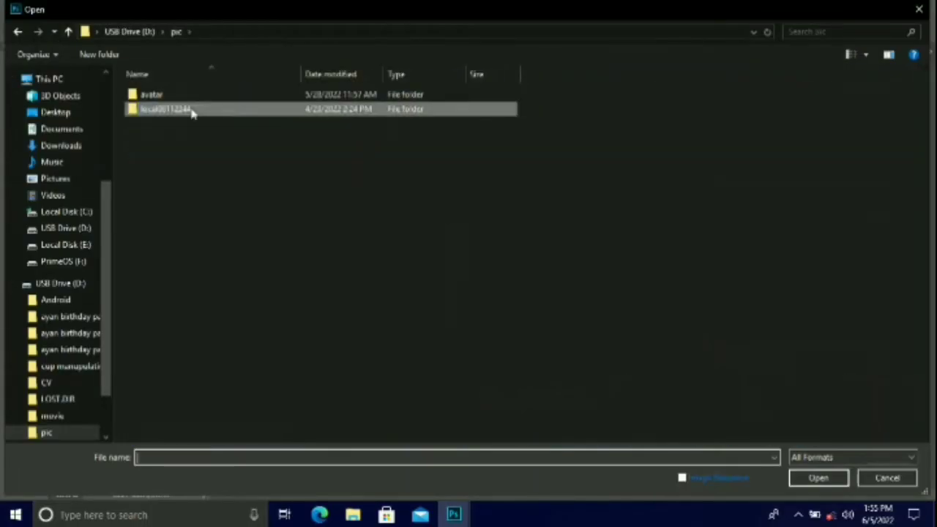
{"action": "double_click", "coordinate": [191, 109]}
{"action": "left_click_drag", "start_coordinate": [870, 190], "coordinate": [791, 190]}
{"action": "double_click", "coordinate": [558, 209]}
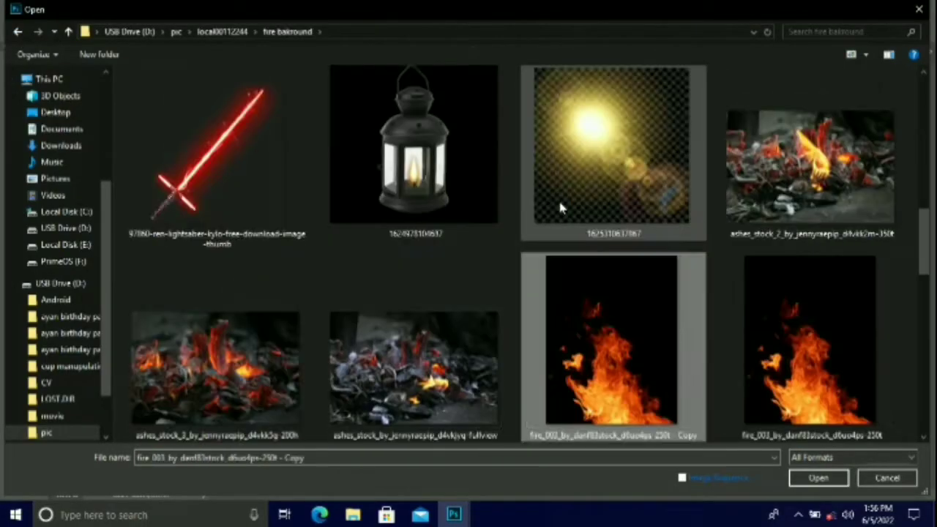
{"action": "scroll", "coordinate": [560, 209], "scroll_direction": "down", "scroll_amount": 3}
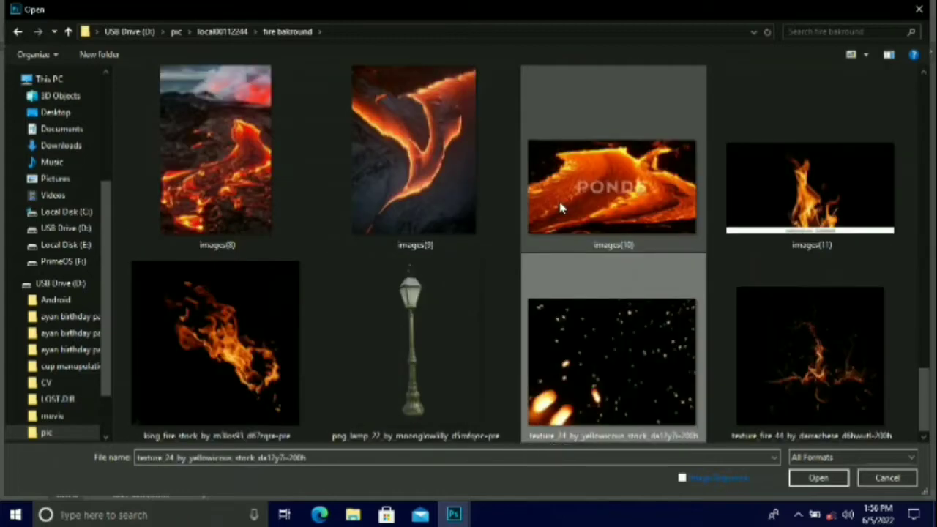
{"action": "left_click", "coordinate": [805, 352]}
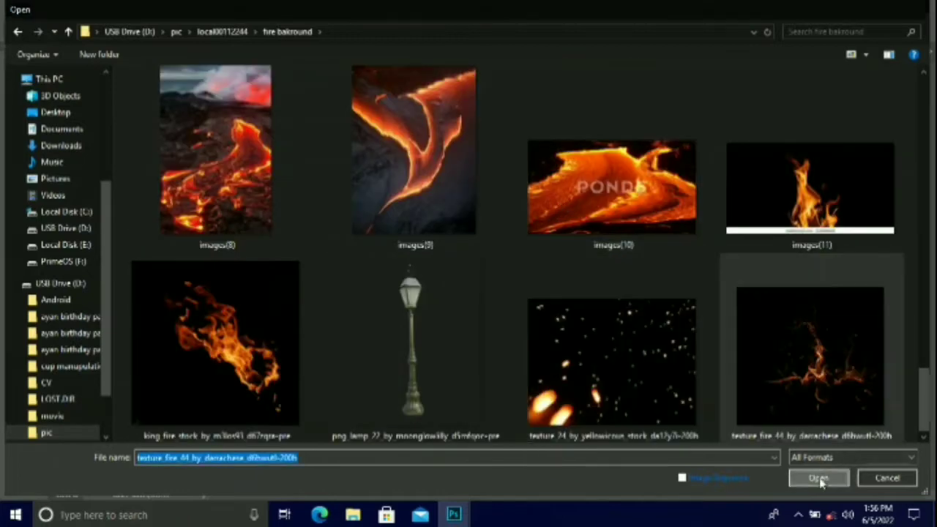
{"action": "left_click", "coordinate": [818, 477]}
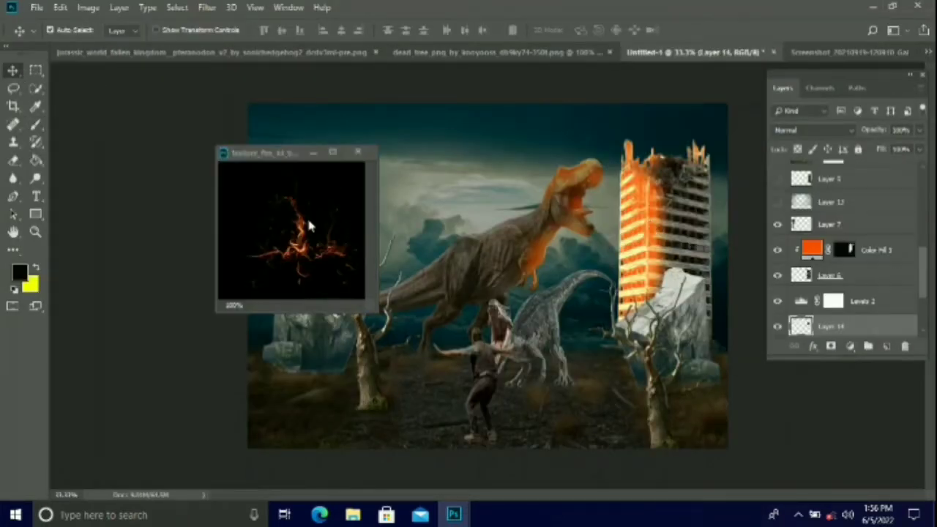
Step: Place the fire texture in the composite over the burning building and enlarge it
{"action": "left_click_drag", "start_coordinate": [307, 227], "coordinate": [644, 238]}
{"action": "left_click", "coordinate": [780, 328]}
{"action": "left_click", "coordinate": [645, 224]}
{"action": "left_click", "coordinate": [832, 327]}
{"action": "key", "text": "ctrl+t"}
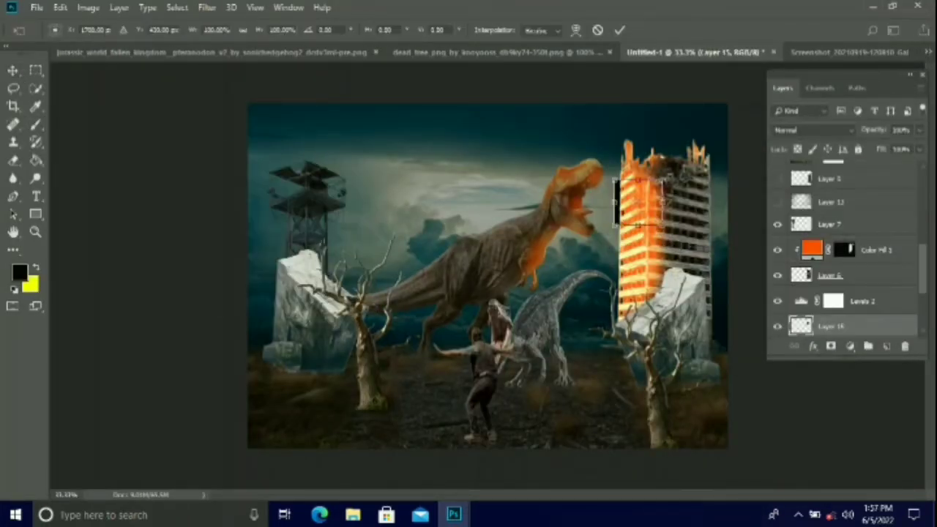
{"action": "left_click_drag", "start_coordinate": [678, 168], "coordinate": [743, 110]}
{"action": "left_click", "coordinate": [620, 32]}
Step: Raise the fire layer above the building's layers, tilt it slightly and position it over the building
{"action": "key", "text": "ctrl+bracketright"}
{"action": "key", "text": "ctrl+bracketright"}
{"action": "key", "text": "ctrl+bracketright"}
{"action": "key", "text": "ctrl+bracketright"}
{"action": "key", "text": "ctrl+t"}
{"action": "left_click_drag", "start_coordinate": [666, 203], "coordinate": [651, 249]}
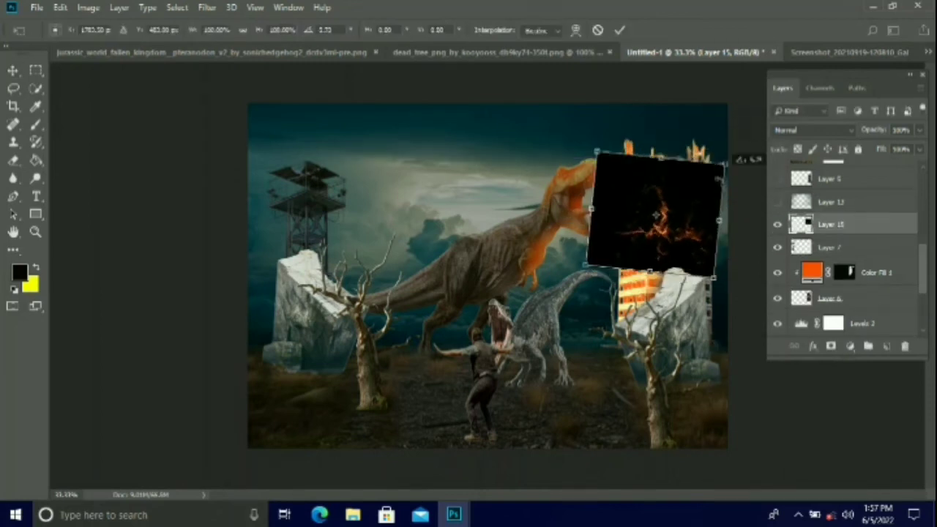
{"action": "left_click_drag", "start_coordinate": [720, 179], "coordinate": [703, 270]}
{"action": "mouse_move", "coordinate": [660, 225]}
{"action": "left_mouse_down"}
{"action": "mouse_move", "coordinate": [692, 207]}
{"action": "mouse_move", "coordinate": [681, 215]}
{"action": "left_mouse_up"}
{"action": "left_click", "coordinate": [620, 30]}
Step: Set the fire texture's blend mode to Linear Dodge (Add) and enlarge it across the building
{"action": "left_click", "coordinate": [847, 132]}
{"action": "left_click", "coordinate": [831, 268]}
{"action": "key", "text": "ctrl+t"}
{"action": "left_click_drag", "start_coordinate": [740, 135], "coordinate": [777, 70]}
{"action": "left_click_drag", "start_coordinate": [695, 188], "coordinate": [681, 208]}
{"action": "left_click", "coordinate": [620, 30]}
Step: Open a second fire stock image from the fire bakround folder
{"action": "left_click", "coordinate": [37, 7]}
{"action": "left_click", "coordinate": [86, 39]}
{"action": "left_click_drag", "start_coordinate": [924, 115], "coordinate": [927, 219]}
{"action": "left_click", "coordinate": [809, 314]}
{"action": "left_click", "coordinate": [819, 478]}
Step: Place the second fire image in the composite and position it over the building
{"action": "left_click_drag", "start_coordinate": [733, 52], "coordinate": [283, 139]}
{"action": "mouse_move", "coordinate": [334, 224]}
{"action": "left_mouse_down"}
{"action": "mouse_move", "coordinate": [656, 211]}
{"action": "mouse_move", "coordinate": [764, 60]}
{"action": "left_mouse_up"}
{"action": "left_click", "coordinate": [396, 128]}
{"action": "key", "text": "ctrl+t"}
{"action": "left_click_drag", "start_coordinate": [689, 169], "coordinate": [642, 206]}
{"action": "left_click", "coordinate": [620, 30]}
Step: Set Layer 16 to Linear Dodge (Add), then rotate and warp its flames to fit the building
{"action": "left_click", "coordinate": [849, 133]}
{"action": "left_click", "coordinate": [820, 268]}
{"action": "key", "text": "ctrl+t"}
{"action": "left_click_drag", "start_coordinate": [728, 76], "coordinate": [694, 58]}
{"action": "mouse_move", "coordinate": [688, 170]}
{"action": "left_mouse_down"}
{"action": "mouse_move", "coordinate": [661, 201]}
{"action": "mouse_move", "coordinate": [674, 144]}
{"action": "left_mouse_up"}
{"action": "left_click", "coordinate": [576, 30]}
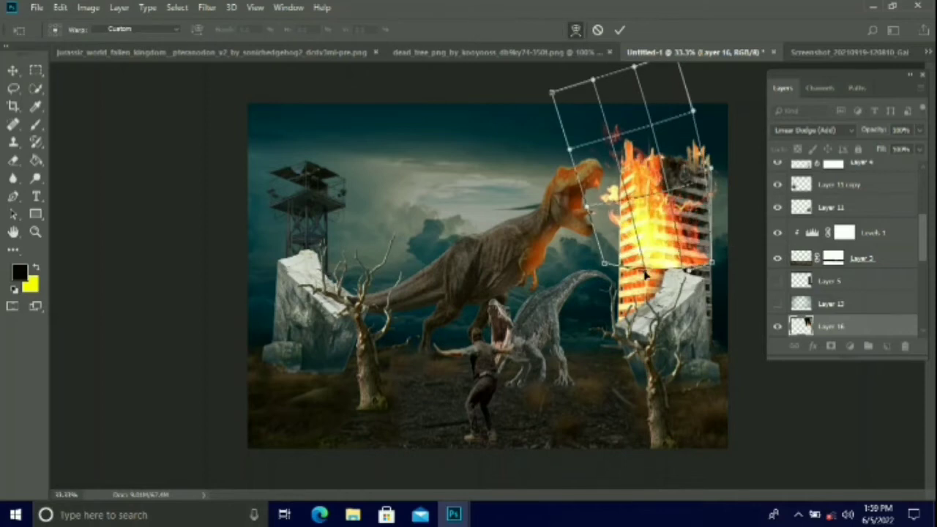
{"action": "left_click_drag", "start_coordinate": [645, 274], "coordinate": [659, 249]}
{"action": "left_click", "coordinate": [619, 30]}
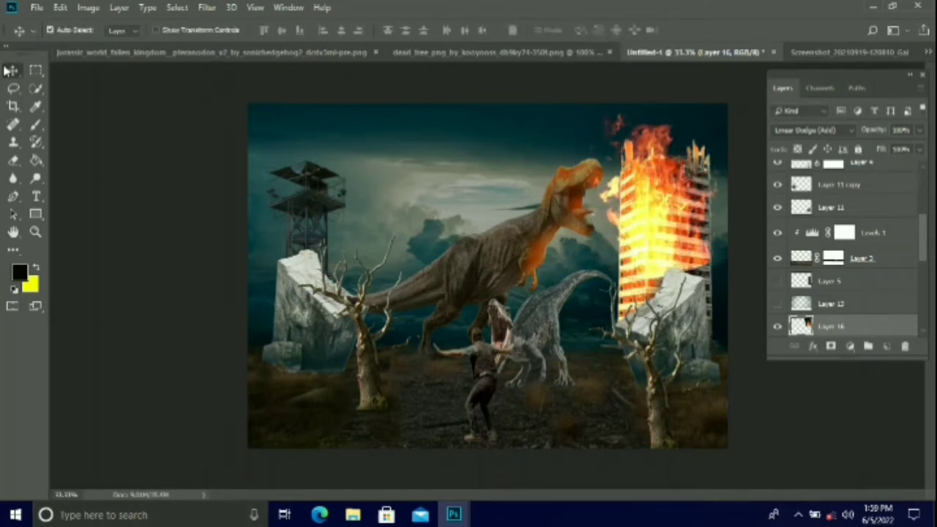
Step: Set the watchtower's new layer to Linear Dodge (Add) and apply a clipped Solid Color fill of fb4f08
{"action": "left_click", "coordinate": [814, 130]}
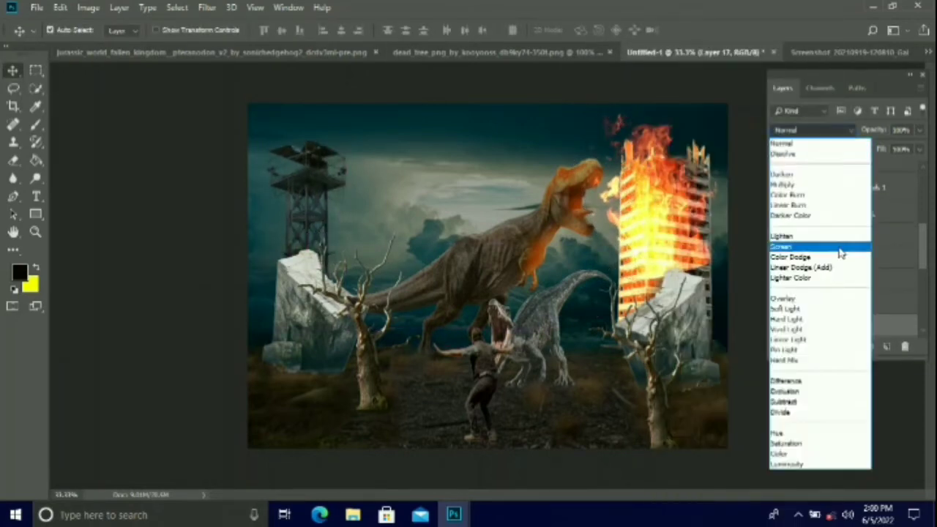
{"action": "left_click", "coordinate": [835, 268]}
{"action": "double_click", "coordinate": [811, 327]}
{"action": "left_click", "coordinate": [229, 269]}
{"action": "left_click", "coordinate": [187, 117]}
{"action": "left_click_drag", "start_coordinate": [270, 64], "coordinate": [661, 11]}
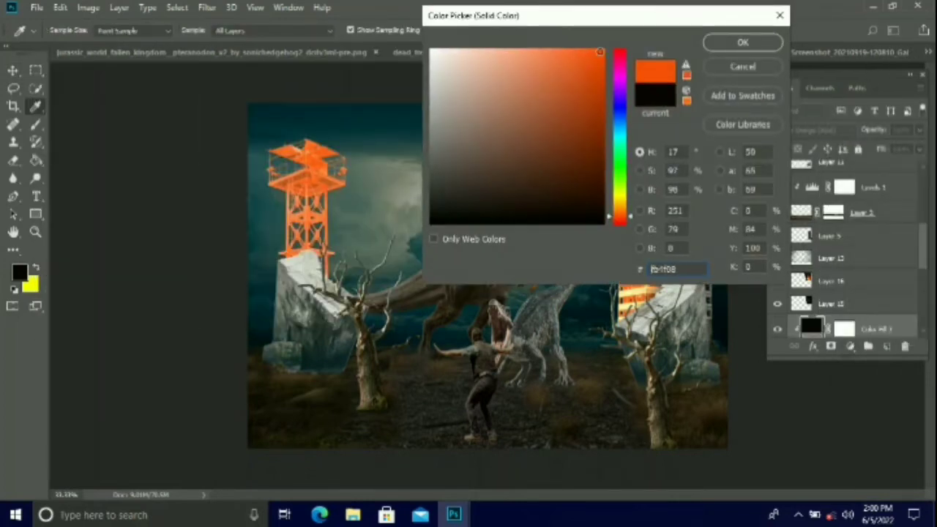
{"action": "left_click", "coordinate": [744, 43]}
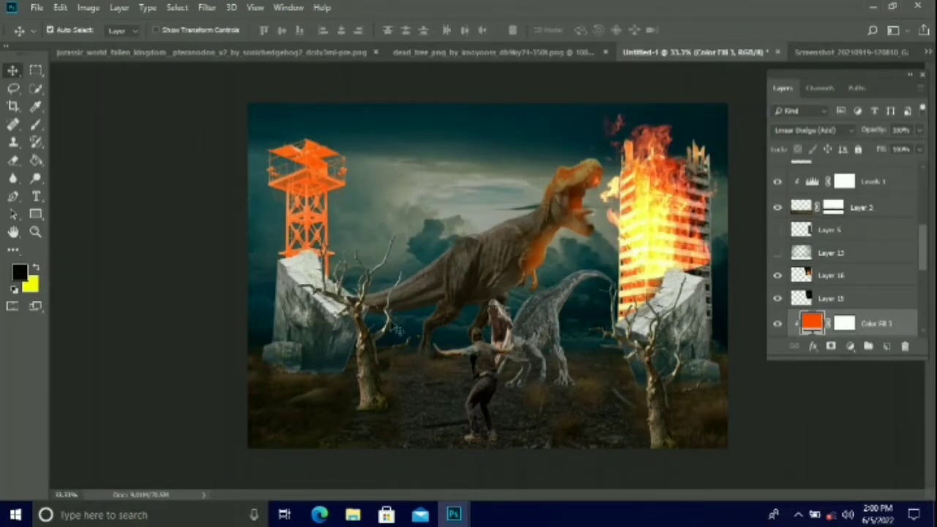
Step: Fill the Color Fill 3 mask with black and paint the orange glow back on the watchtower's right side at 40% opacity
{"action": "left_click", "coordinate": [29, 287]}
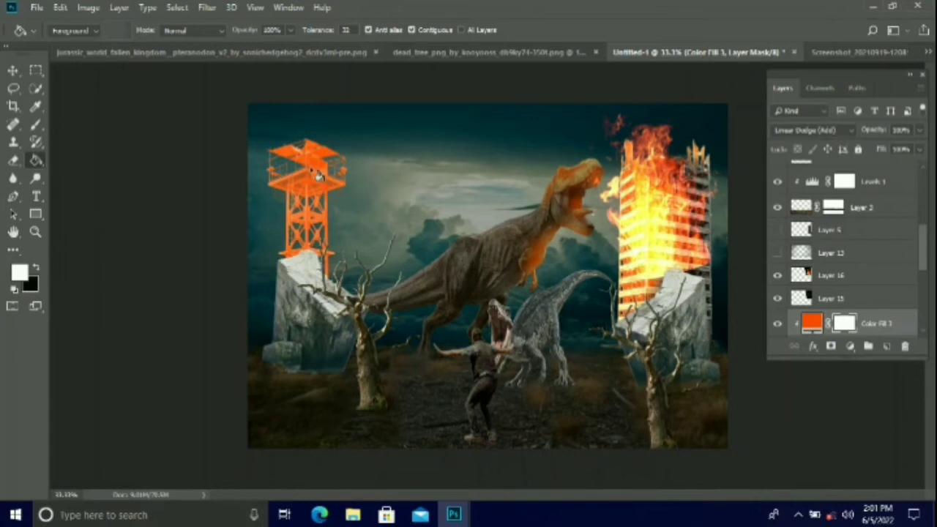
{"action": "left_click", "coordinate": [36, 268]}
{"action": "left_click", "coordinate": [299, 185]}
{"action": "left_click", "coordinate": [36, 268]}
{"action": "left_click", "coordinate": [35, 124]}
{"action": "left_click_drag", "start_coordinate": [323, 141], "coordinate": [321, 180]}
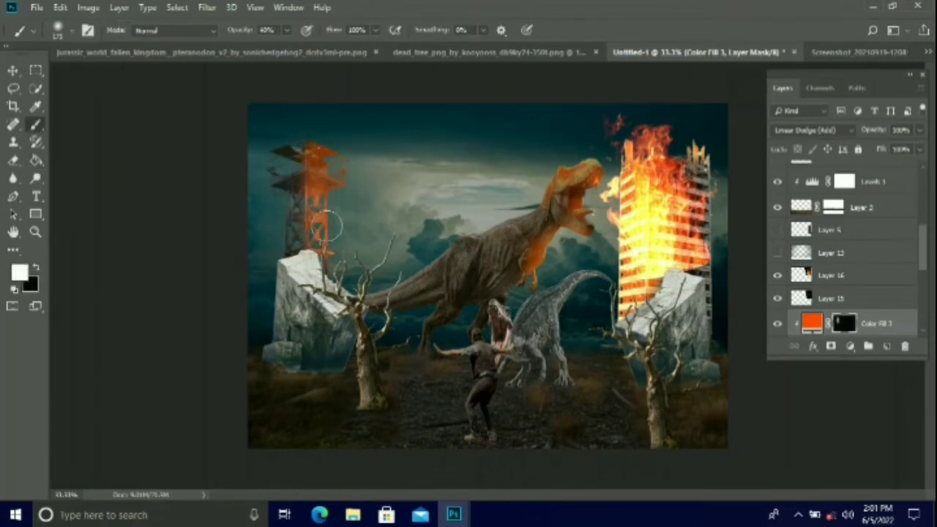
Step: Open a tall flame stock image with a black background from the fire bakround folder
{"action": "key", "text": "v"}
{"action": "left_click", "coordinate": [35, 9]}
{"action": "left_click", "coordinate": [47, 34]}
{"action": "scroll", "coordinate": [790, 117], "scroll_direction": "down", "scroll_amount": 10}
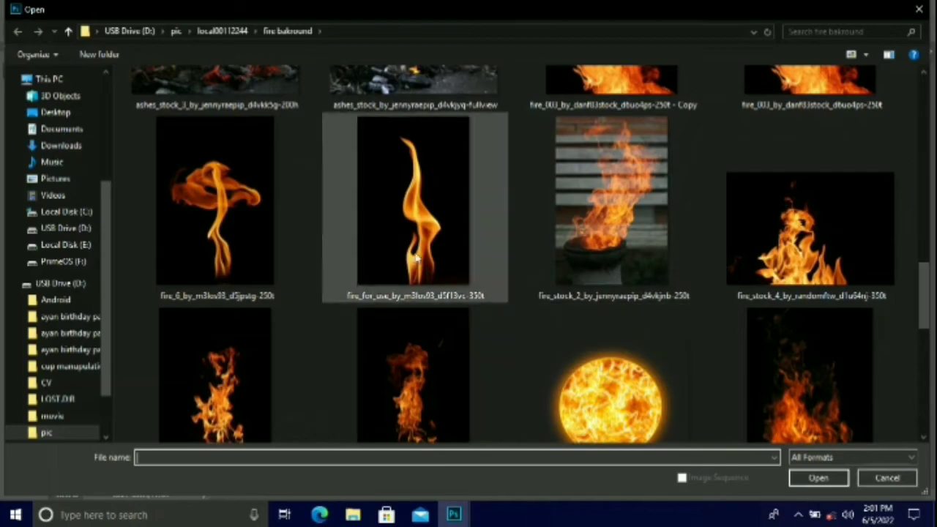
{"action": "left_click", "coordinate": [216, 202]}
{"action": "left_click", "coordinate": [214, 380], "text": "ctrl"}
{"action": "key", "text": "Return"}
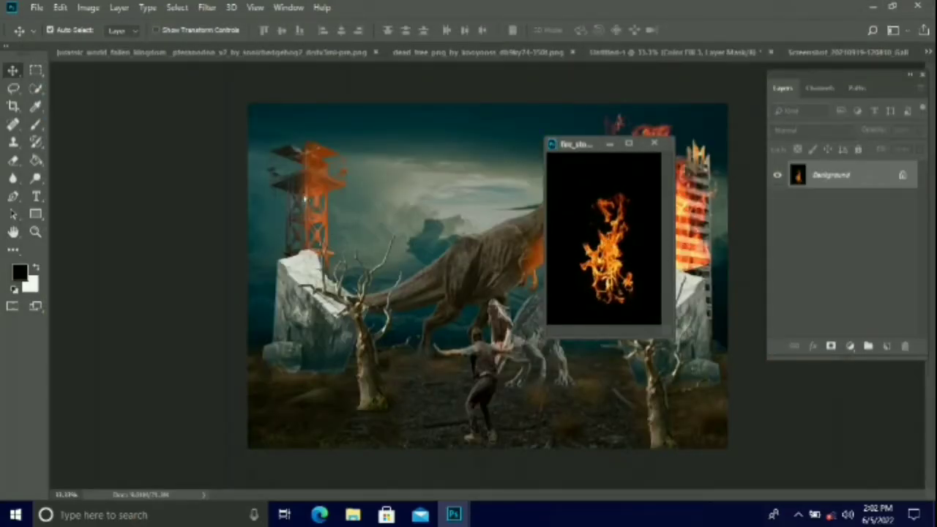
Step: Place the flame over the watchtower, enlarge it and set its blend mode to Linear Dodge (Add)
{"action": "left_click_drag", "start_coordinate": [577, 216], "coordinate": [299, 186]}
{"action": "key", "text": "ctrl+t"}
{"action": "left_click_drag", "start_coordinate": [388, 143], "coordinate": [396, 132]}
{"action": "left_click_drag", "start_coordinate": [348, 202], "coordinate": [316, 160]}
{"action": "left_click", "coordinate": [826, 130]}
{"action": "left_click", "coordinate": [806, 259]}
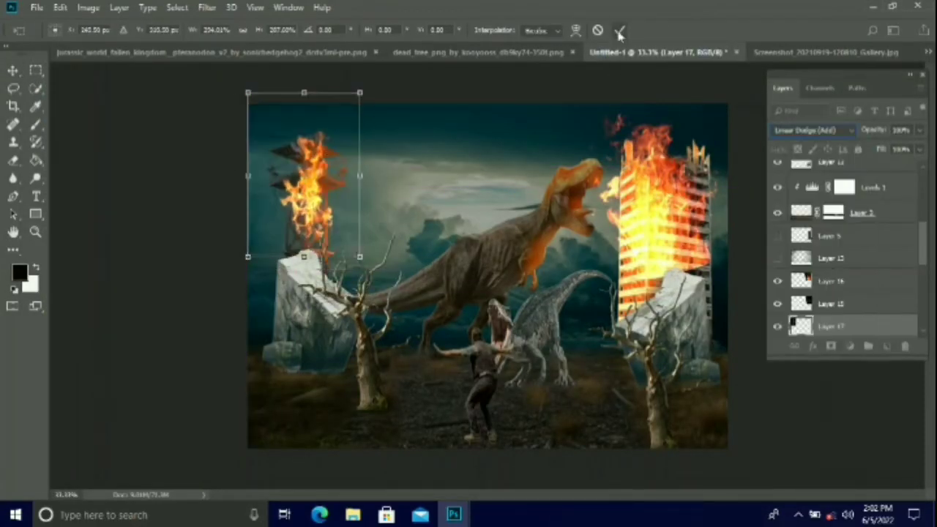
{"action": "left_click", "coordinate": [620, 31]}
Step: Shrink the watchtower flame, rotate it about 15.5 degrees and fit it onto the tower
{"action": "key", "text": "ctrl+t"}
{"action": "left_click_drag", "start_coordinate": [360, 93], "coordinate": [331, 128]}
{"action": "left_click_drag", "start_coordinate": [317, 187], "coordinate": [344, 174]}
{"action": "left_click_drag", "start_coordinate": [393, 135], "coordinate": [385, 123]}
{"action": "left_click_drag", "start_coordinate": [323, 189], "coordinate": [315, 185]}
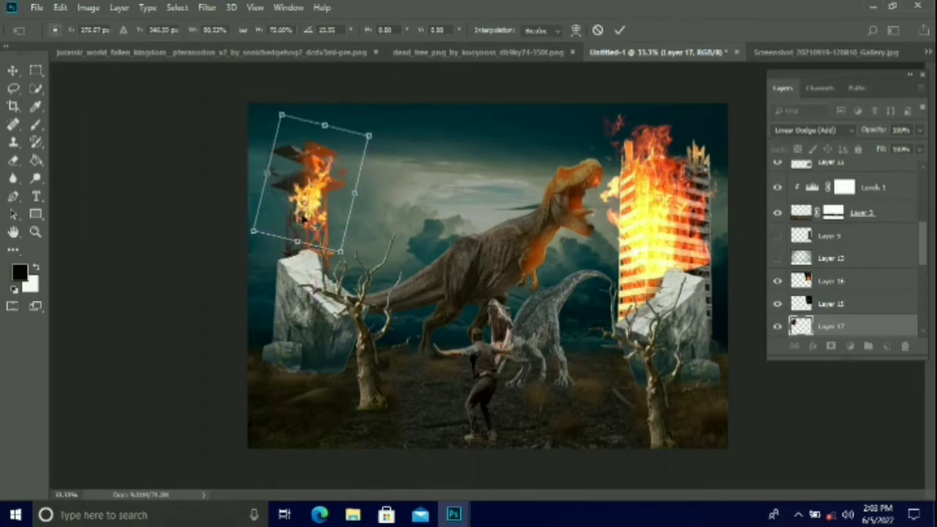
{"action": "left_click", "coordinate": [619, 30]}
Step: Paint orange glow onto the Tyrannosaurus's tail and rear back through the Color Fill 2 mask
{"action": "scroll", "coordinate": [845, 293], "scroll_direction": "down", "scroll_amount": 5}
{"action": "left_click", "coordinate": [845, 302]}
{"action": "left_click", "coordinate": [35, 125]}
{"action": "left_click", "coordinate": [92, 125]}
{"action": "left_click_drag", "start_coordinate": [437, 268], "coordinate": [412, 279]}
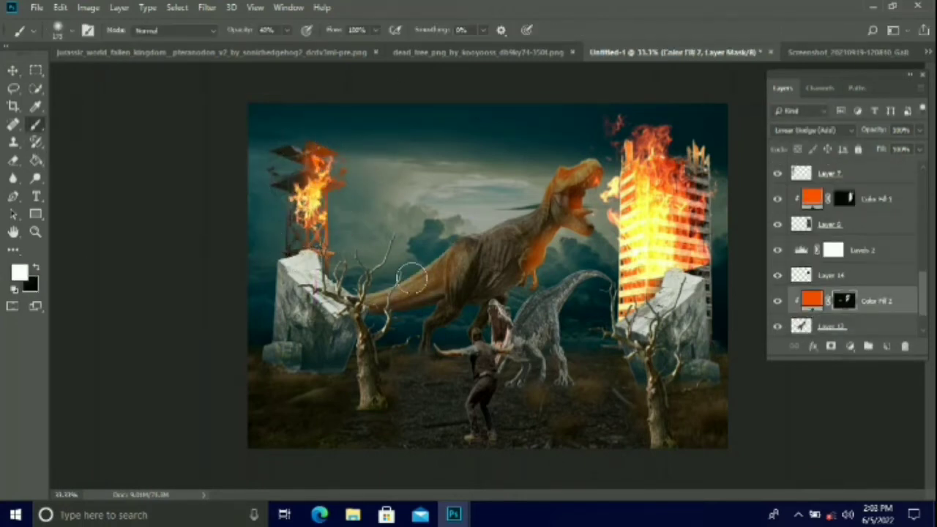
{"action": "key", "text": "x"}
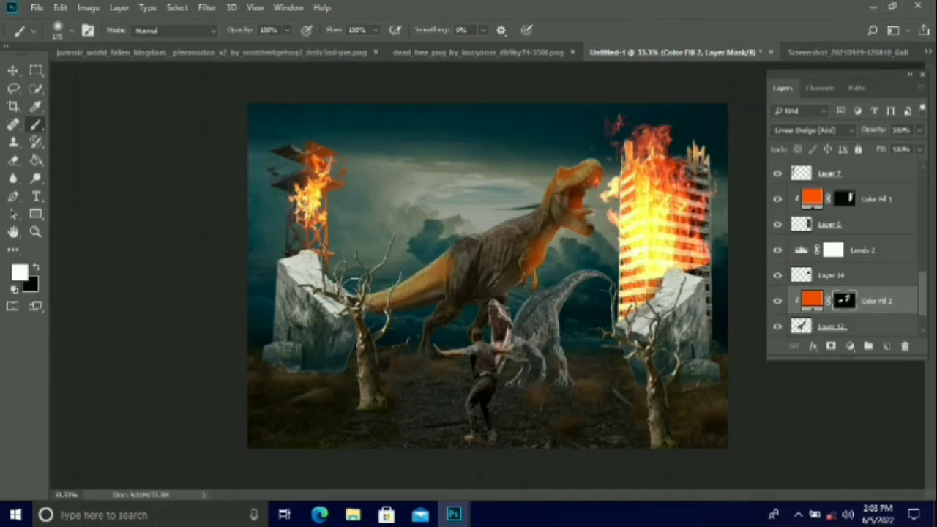
Step: Duplicate the watchtower flame, move the copy to the top of the layer stack and place it over the left dead tree
{"action": "left_click", "coordinate": [13, 70]}
{"action": "left_click", "coordinate": [311, 192]}
{"action": "left_click_drag", "start_coordinate": [311, 192], "coordinate": [407, 185]}
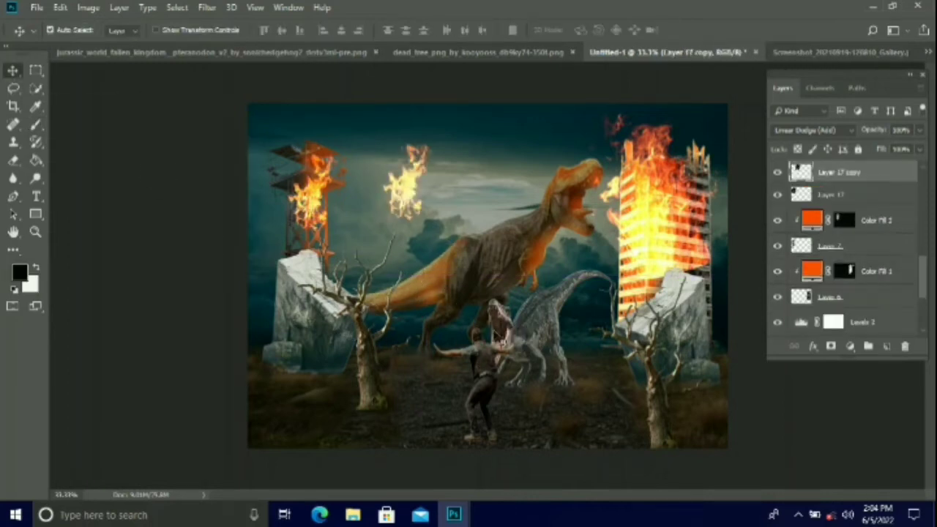
{"action": "scroll", "coordinate": [841, 197], "scroll_direction": "up", "scroll_amount": 5}
{"action": "left_click_drag", "start_coordinate": [843, 326], "coordinate": [866, 170]}
{"action": "left_click_drag", "start_coordinate": [410, 177], "coordinate": [375, 369]}
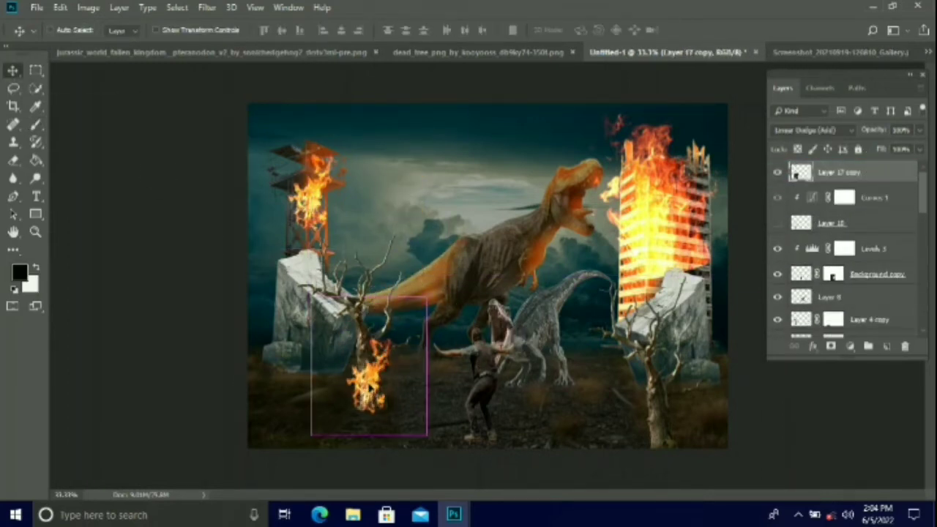
Step: Raise the copied flame onto the left dead tree's trunk and warp it to follow the trunk
{"action": "key", "text": "ctrl+t"}
{"action": "left_click_drag", "start_coordinate": [428, 301], "coordinate": [404, 284]}
{"action": "left_click_drag", "start_coordinate": [372, 403], "coordinate": [371, 337]}
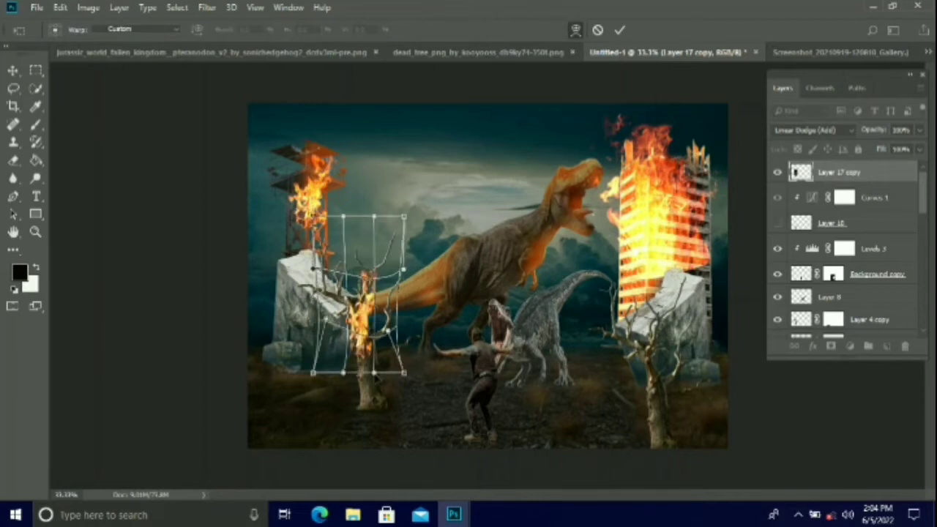
{"action": "left_click", "coordinate": [619, 30]}
Step: Shift the rock below the watchtower down and left, and add a clipped Linear Dodge (Add) layer above it
{"action": "left_click_drag", "start_coordinate": [302, 331], "coordinate": [280, 348]}
{"action": "left_click", "coordinate": [887, 347]}
{"action": "right_click", "coordinate": [839, 326]}
{"action": "left_click", "coordinate": [721, 239]}
{"action": "left_click", "coordinate": [851, 130]}
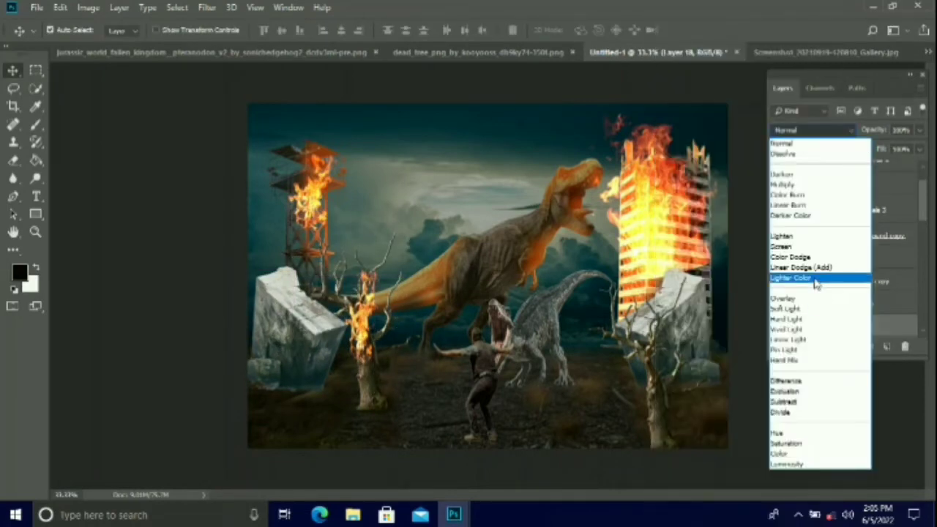
{"action": "left_click", "coordinate": [801, 268]}
Step: Apply a red-orange Solid Color fill clipped to the left rock
{"action": "left_click", "coordinate": [850, 346]}
{"action": "left_click", "coordinate": [794, 60]}
{"action": "mouse_move", "coordinate": [575, 81]}
{"action": "left_mouse_down"}
{"action": "mouse_move", "coordinate": [582, 61]}
{"action": "mouse_move", "coordinate": [602, 49]}
{"action": "left_mouse_up"}
{"action": "left_click_drag", "start_coordinate": [620, 209], "coordinate": [622, 221]}
{"action": "left_click", "coordinate": [743, 41]}
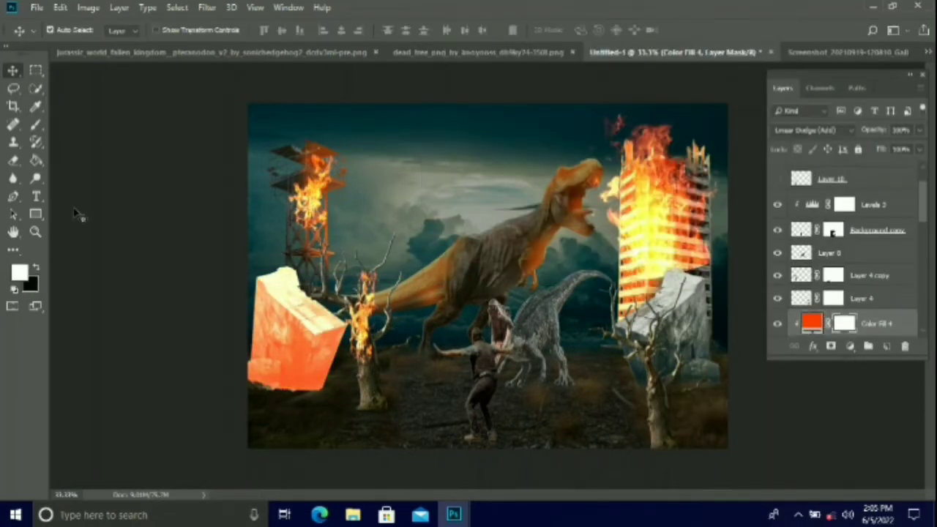
Step: Fill the Color Fill 4 mask with black and paint the glow back along the left rock's top and right edge
{"action": "left_click", "coordinate": [36, 268]}
{"action": "left_click", "coordinate": [36, 160]}
{"action": "left_click", "coordinate": [308, 327]}
{"action": "left_click", "coordinate": [36, 268]}
{"action": "left_click", "coordinate": [36, 124]}
{"action": "left_click_drag", "start_coordinate": [297, 267], "coordinate": [347, 334]}
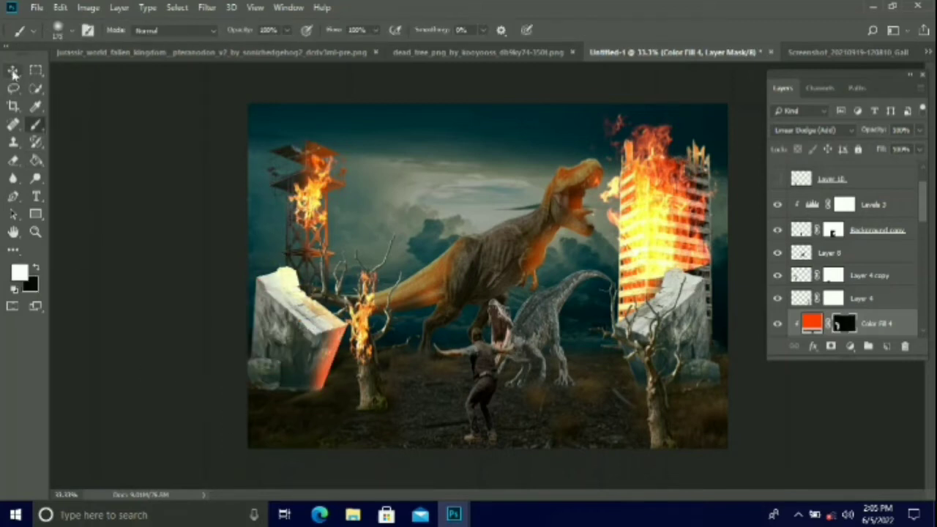
Step: Add a new layer clipped to the right rock and set its blend mode to Linear Dodge (Add)
{"action": "left_click", "coordinate": [13, 72]}
{"action": "left_click", "coordinate": [665, 307]}
{"action": "left_click", "coordinate": [887, 347]}
{"action": "right_click", "coordinate": [849, 326]}
{"action": "left_click", "coordinate": [733, 239]}
{"action": "left_click", "coordinate": [842, 130]}
{"action": "left_click", "coordinate": [806, 268]}
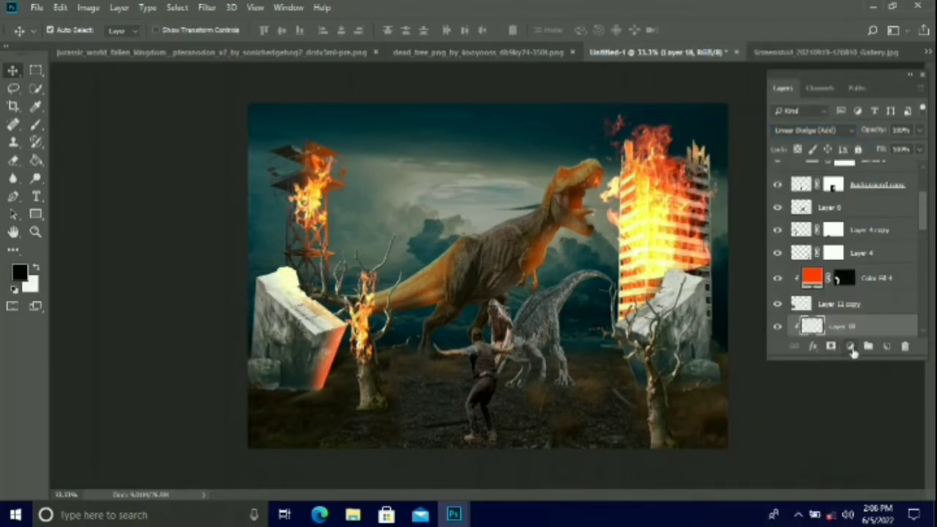
Step: Apply an orange Solid Color fill clipped to the right rock
{"action": "left_click", "coordinate": [851, 347]}
{"action": "left_click", "coordinate": [794, 60]}
{"action": "left_click", "coordinate": [602, 49]}
{"action": "left_click_drag", "start_coordinate": [621, 208], "coordinate": [621, 217]}
{"action": "left_click", "coordinate": [743, 41]}
Step: Fill the Color Fill 5 mask with black and paint the glow back along the right rock's top and left edge
{"action": "left_click", "coordinate": [36, 267]}
{"action": "left_click", "coordinate": [36, 125]}
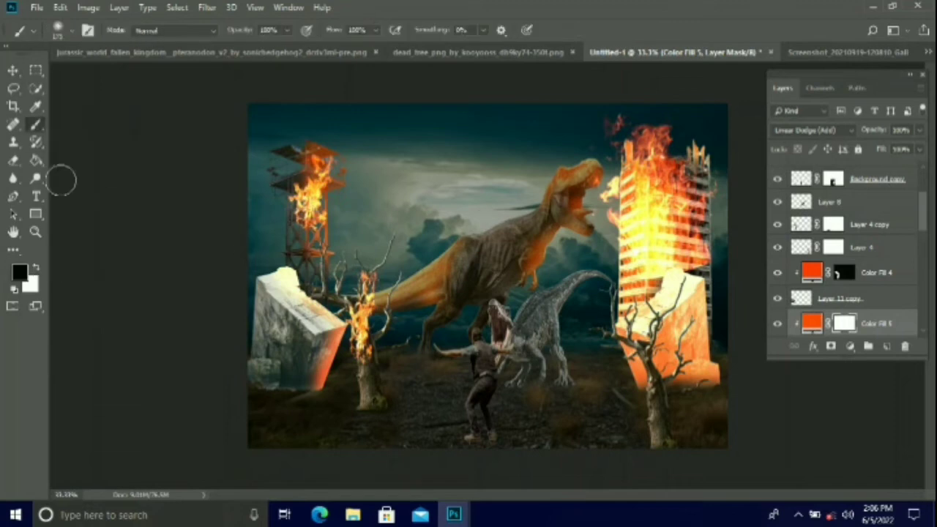
{"action": "left_click", "coordinate": [36, 161]}
{"action": "left_click", "coordinate": [663, 322]}
{"action": "left_click", "coordinate": [36, 268]}
{"action": "left_click", "coordinate": [36, 124]}
{"action": "left_click_drag", "start_coordinate": [672, 276], "coordinate": [623, 335]}
{"action": "left_click_drag", "start_coordinate": [703, 281], "coordinate": [715, 377]}
{"action": "left_click_drag", "start_coordinate": [624, 337], "coordinate": [639, 372]}
{"action": "key", "text": "ctrl+alt+z"}
{"action": "key", "text": "ctrl+alt+z"}
{"action": "left_click", "coordinate": [14, 70]}
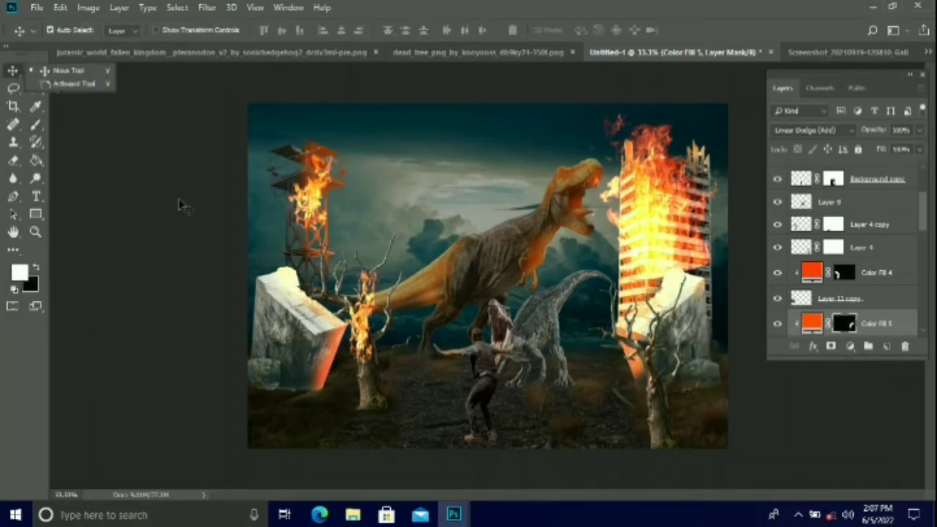
Step: Select the man's layer and open the texture_fire_44 image again from the fire bakround folder
{"action": "left_click", "coordinate": [801, 179]}
{"action": "left_click", "coordinate": [36, 8]}
{"action": "left_click", "coordinate": [53, 38]}
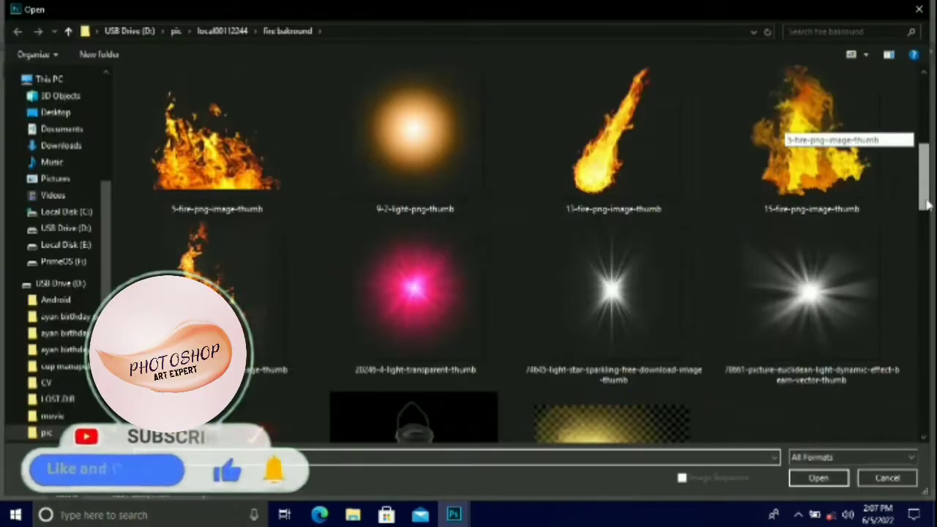
{"action": "scroll", "coordinate": [924, 381], "scroll_direction": "down", "scroll_amount": 5}
{"action": "scroll", "coordinate": [930, 406], "scroll_direction": "up", "scroll_amount": 3}
{"action": "left_click_drag", "start_coordinate": [930, 407], "coordinate": [890, 431]}
{"action": "double_click", "coordinate": [850, 391]}
Step: Place the fire texture in the composite, close its source image and move its layer to the top of the stack
{"action": "left_click_drag", "start_coordinate": [315, 242], "coordinate": [425, 330]}
{"action": "left_click", "coordinate": [359, 152]}
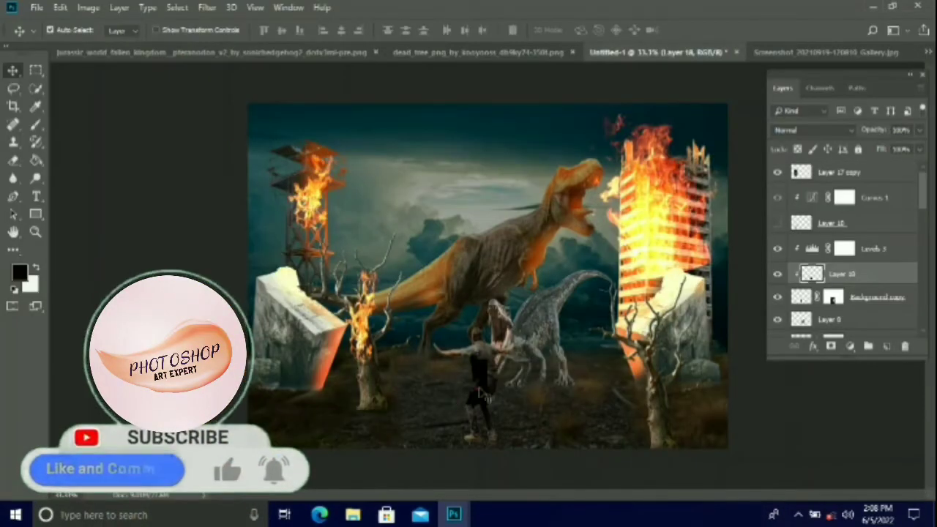
{"action": "left_click_drag", "start_coordinate": [852, 276], "coordinate": [850, 165]}
Step: Enlarge the fire texture, place it on the ground right of the man and set it to Linear Dodge (Add)
{"action": "key", "text": "ctrl+t"}
{"action": "left_click_drag", "start_coordinate": [432, 387], "coordinate": [518, 298]}
{"action": "mouse_move", "coordinate": [447, 415]}
{"action": "left_mouse_down"}
{"action": "mouse_move", "coordinate": [415, 415]}
{"action": "mouse_move", "coordinate": [604, 431]}
{"action": "mouse_move", "coordinate": [592, 422]}
{"action": "mouse_move", "coordinate": [600, 417]}
{"action": "left_mouse_up"}
{"action": "left_click", "coordinate": [826, 131]}
{"action": "left_click", "coordinate": [804, 269]}
{"action": "left_click", "coordinate": [620, 30]}
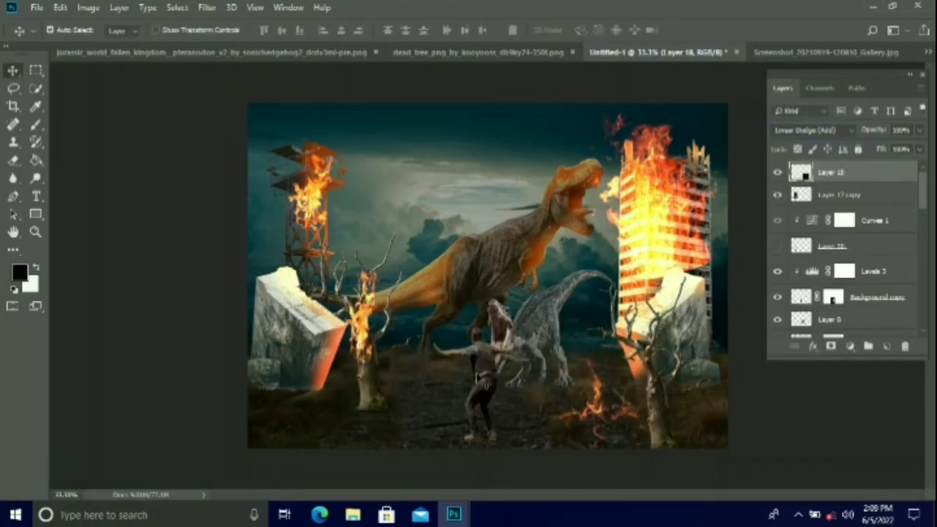
Step: Duplicate the ground fire layer and place the copy at the base of the burning tree left of the man
{"action": "left_click_drag", "start_coordinate": [481, 377], "coordinate": [478, 372]}
{"action": "key", "text": "ctrl+j"}
{"action": "left_click_drag", "start_coordinate": [597, 410], "coordinate": [367, 416]}
{"action": "key", "text": "ctrl+alt+z"}
{"action": "key", "text": "ctrl+alt+z"}
{"action": "left_click", "coordinate": [541, 329]}
{"action": "left_click", "coordinate": [489, 378]}
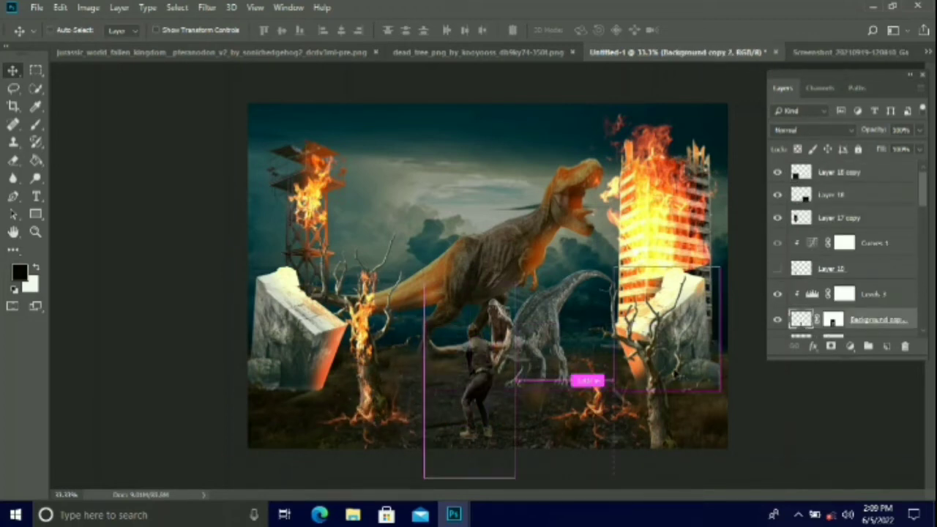
{"action": "key", "text": "ctrl+t"}
{"action": "left_click_drag", "start_coordinate": [517, 485], "coordinate": [437, 472]}
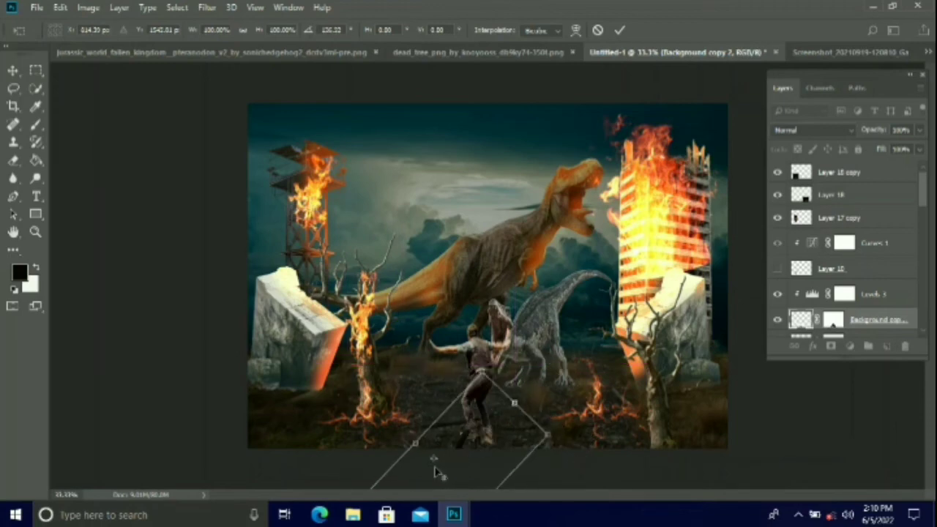
{"action": "key", "text": "Escape"}
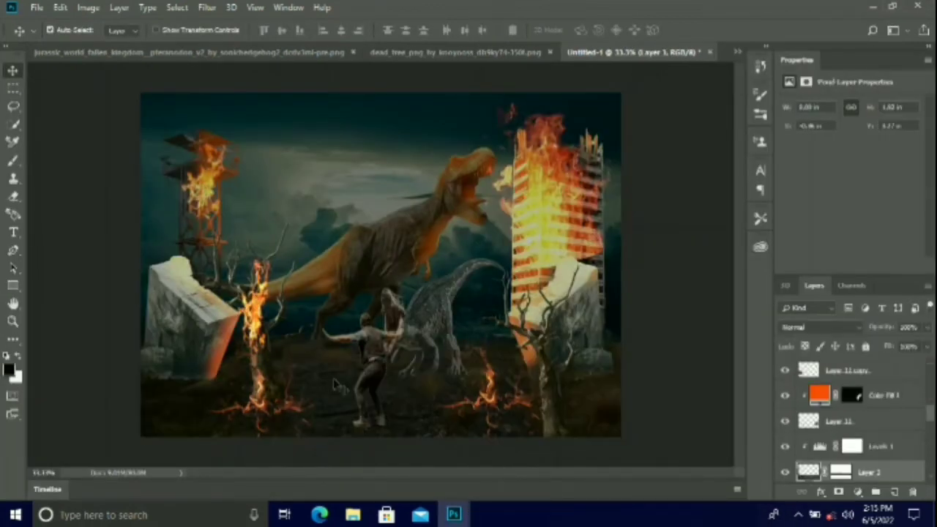
Step: Add a new layer clipped to the ground layer and set its blend mode to Linear Dodge (Add)
{"action": "right_click", "coordinate": [848, 476]}
{"action": "left_click", "coordinate": [733, 199]}
{"action": "right_click", "coordinate": [849, 473]}
{"action": "left_click", "coordinate": [727, 199]}
{"action": "left_click", "coordinate": [822, 327]}
{"action": "left_click", "coordinate": [817, 124]}
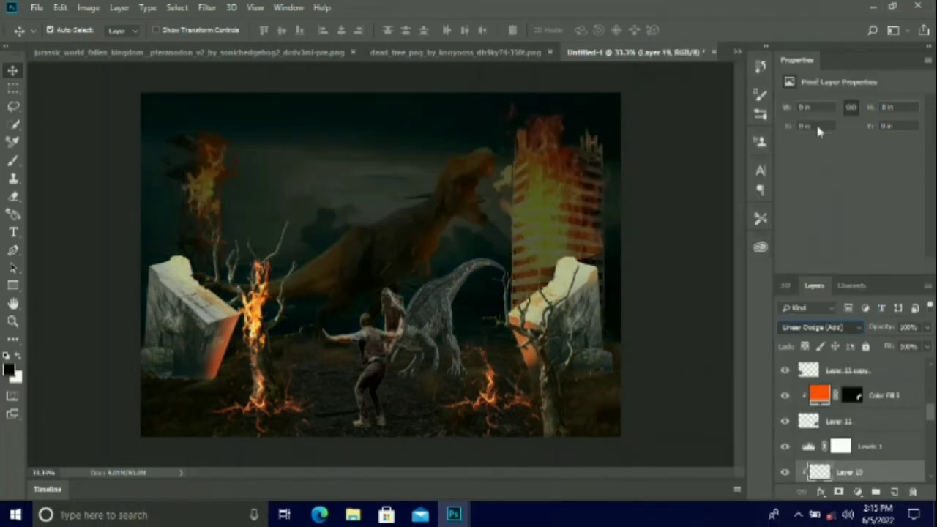
Step: Add a dark orange Solid Color fill clipped to the ground layer
{"action": "left_click", "coordinate": [857, 493]}
{"action": "left_click", "coordinate": [848, 247]}
{"action": "left_click_drag", "start_coordinate": [597, 52], "coordinate": [603, 49]}
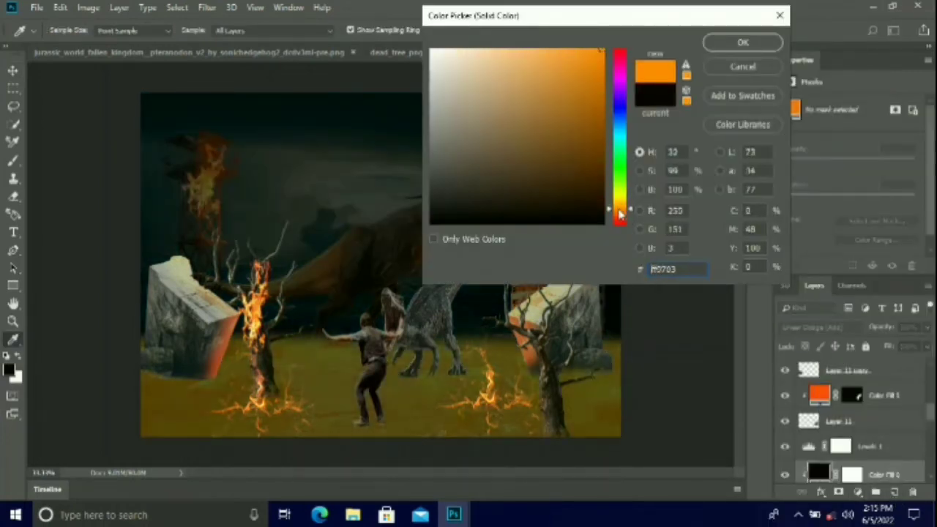
{"action": "mouse_move", "coordinate": [620, 208]}
{"action": "left_mouse_down"}
{"action": "mouse_move", "coordinate": [620, 229]}
{"action": "mouse_move", "coordinate": [620, 201]}
{"action": "left_mouse_up"}
{"action": "key", "text": "Return"}
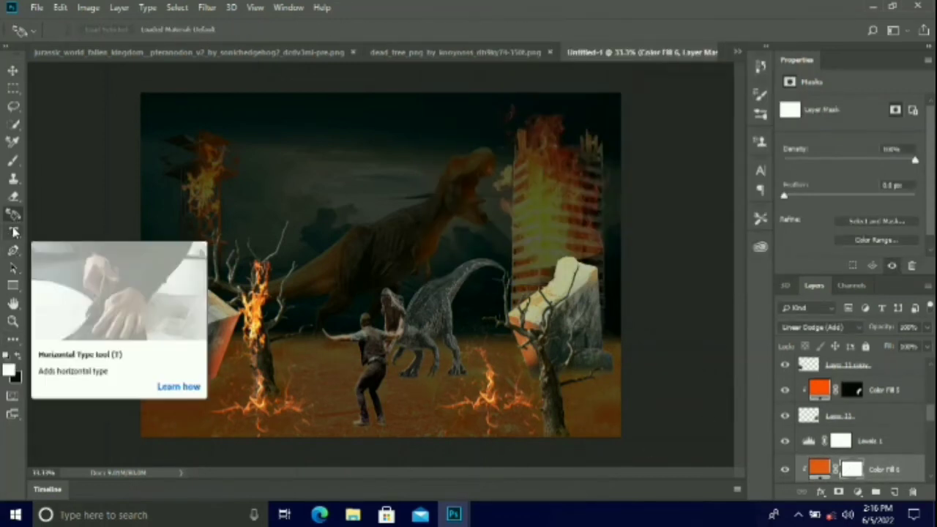
Step: Try to edit the ground fill's mask, and undo the orange fill on the ground
{"action": "key", "text": "x"}
{"action": "left_click", "coordinate": [33, 32]}
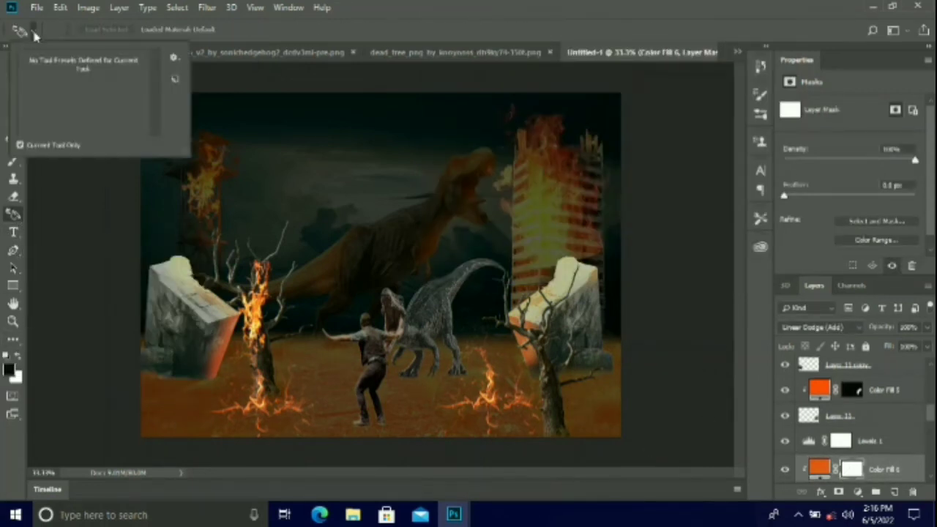
{"action": "left_click", "coordinate": [19, 219]}
{"action": "double_click", "coordinate": [851, 470]}
{"action": "left_click", "coordinate": [536, 210]}
{"action": "left_click", "coordinate": [17, 356]}
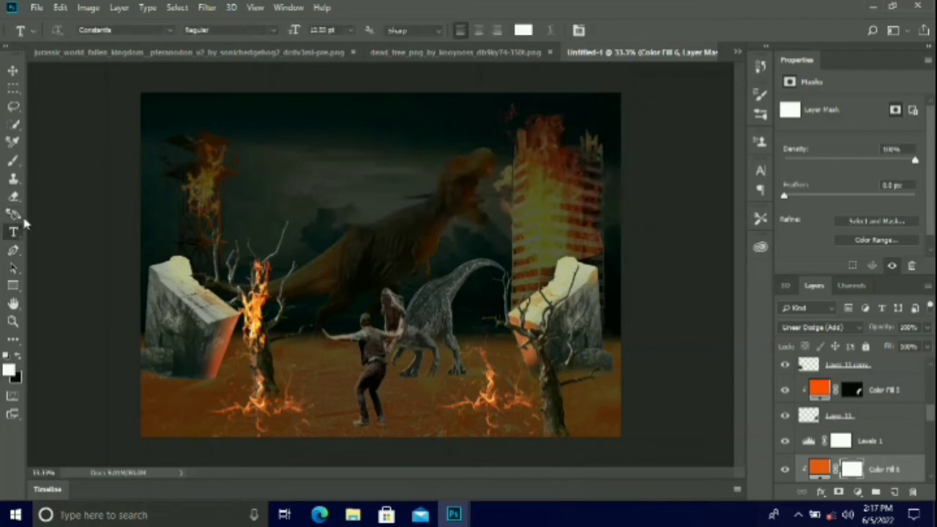
{"action": "key", "text": "ctrl+alt+z"}
{"action": "key", "text": "ctrl+alt+z"}
{"action": "key", "text": "ctrl+alt+z"}
{"action": "key", "text": "ctrl+alt+z"}
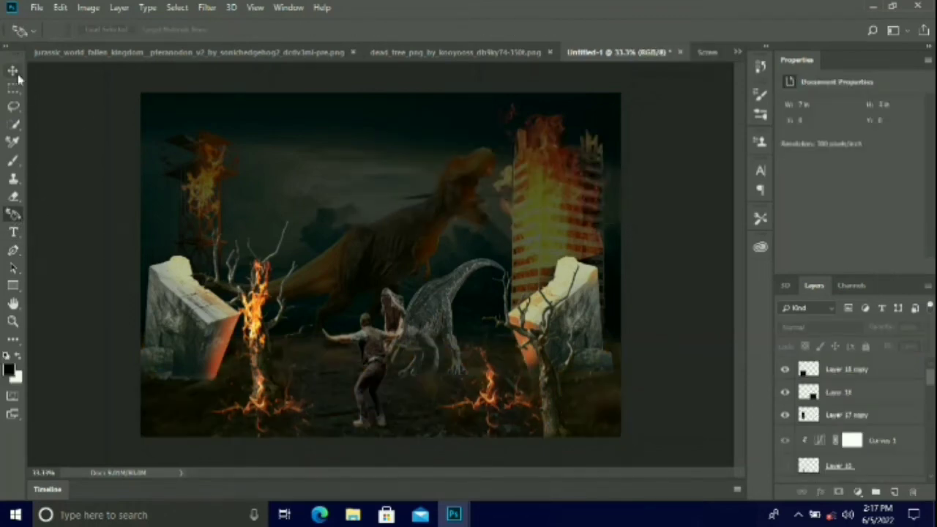
Step: Apply the Camera Raw Filter to the man with exposure +0.75, contrast +73, highlights +44, shadows -8, whites -21 and blacks -15
{"action": "left_click", "coordinate": [382, 362]}
{"action": "left_click", "coordinate": [207, 8]}
{"action": "left_click", "coordinate": [246, 83]}
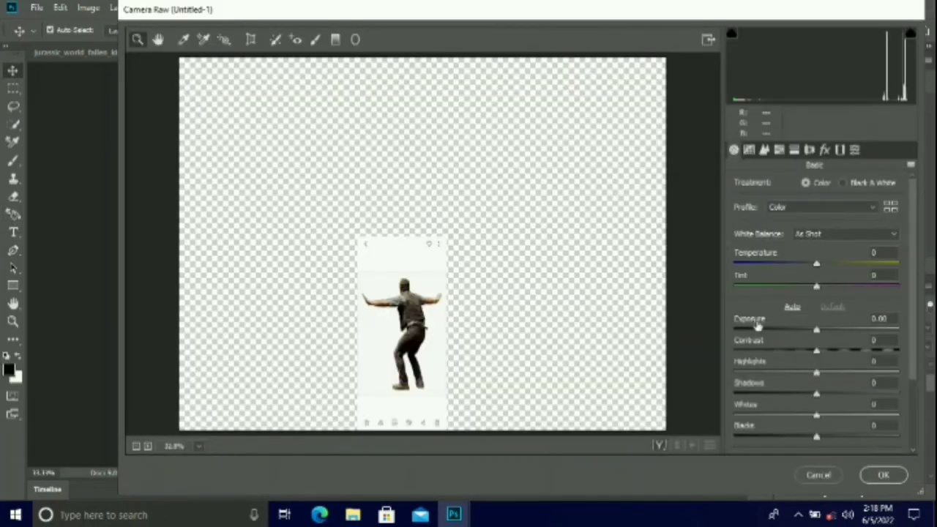
{"action": "left_click_drag", "start_coordinate": [817, 330], "coordinate": [830, 331]}
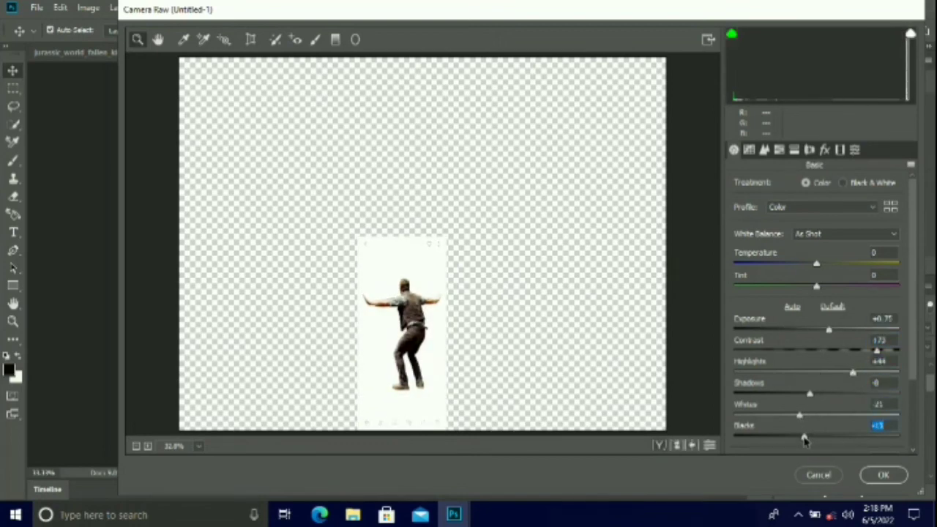
{"action": "left_click", "coordinate": [884, 475]}
Step: Add a new layer clipped to the small raptor's layer and set it to Linear Dodge (Add)
{"action": "left_click", "coordinate": [402, 357]}
{"action": "left_click", "coordinate": [786, 475]}
{"action": "left_click", "coordinate": [786, 475]}
{"action": "left_click", "coordinate": [894, 492]}
{"action": "right_click", "coordinate": [833, 475]}
{"action": "left_click", "coordinate": [730, 200]}
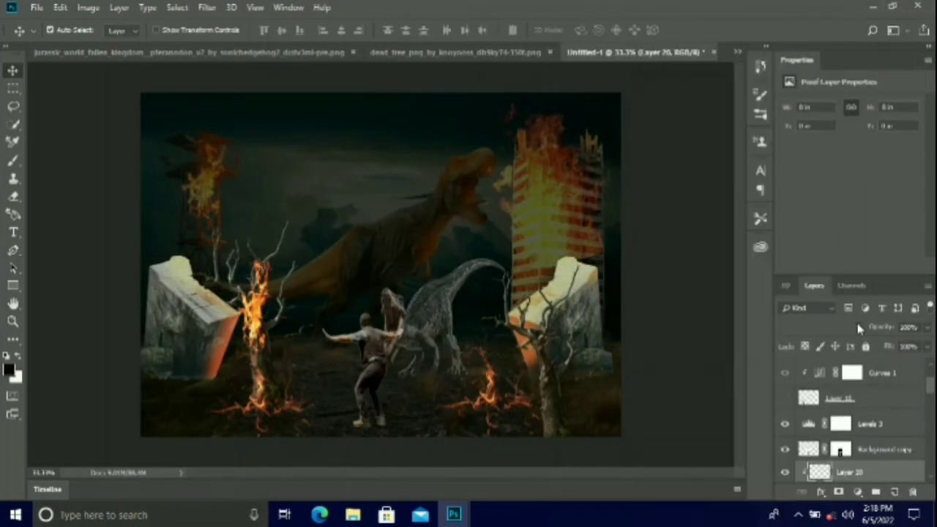
{"action": "left_click", "coordinate": [856, 328]}
{"action": "left_click", "coordinate": [820, 129]}
Step: Add a dark orange Solid Color fill clipped to the raptor for its fire glow
{"action": "left_click", "coordinate": [858, 492]}
{"action": "left_click", "coordinate": [848, 252]}
{"action": "left_click", "coordinate": [616, 214]}
{"action": "left_click_drag", "start_coordinate": [561, 216], "coordinate": [600, 89]}
{"action": "left_click", "coordinate": [729, 49]}
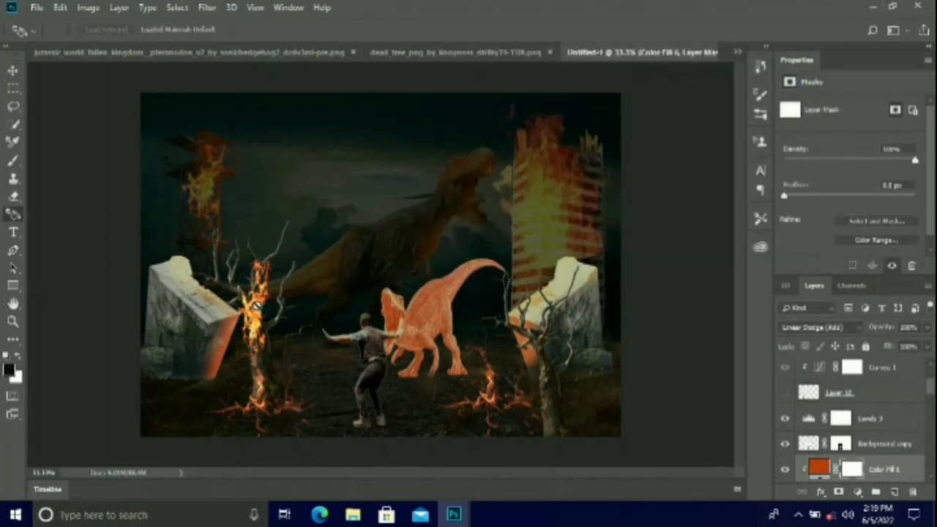
{"action": "left_click", "coordinate": [798, 516]}
{"action": "left_click", "coordinate": [812, 461]}
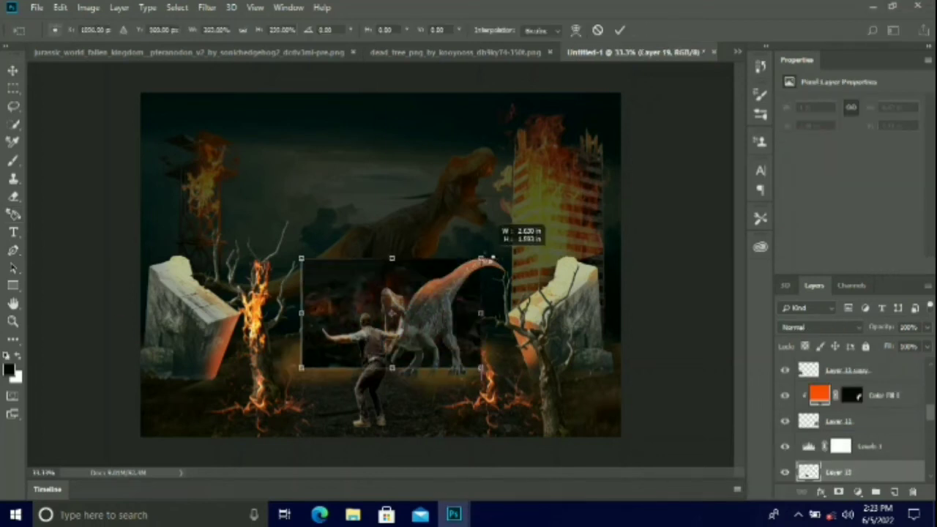
Step: Stretch the ember texture across the full width of the ground, flatten it and skew it slightly
{"action": "left_click_drag", "start_coordinate": [513, 246], "coordinate": [628, 286]}
{"action": "left_click_drag", "start_coordinate": [287, 385], "coordinate": [134, 391]}
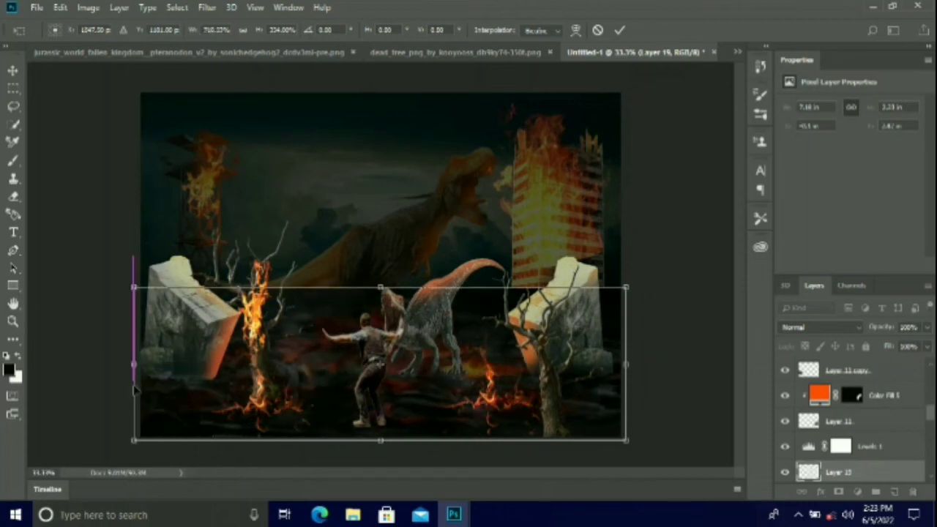
{"action": "left_click_drag", "start_coordinate": [380, 287], "coordinate": [380, 339]}
{"action": "left_click_drag", "start_coordinate": [395, 390], "coordinate": [395, 377]}
{"action": "left_click_drag", "start_coordinate": [381, 327], "coordinate": [384, 346]}
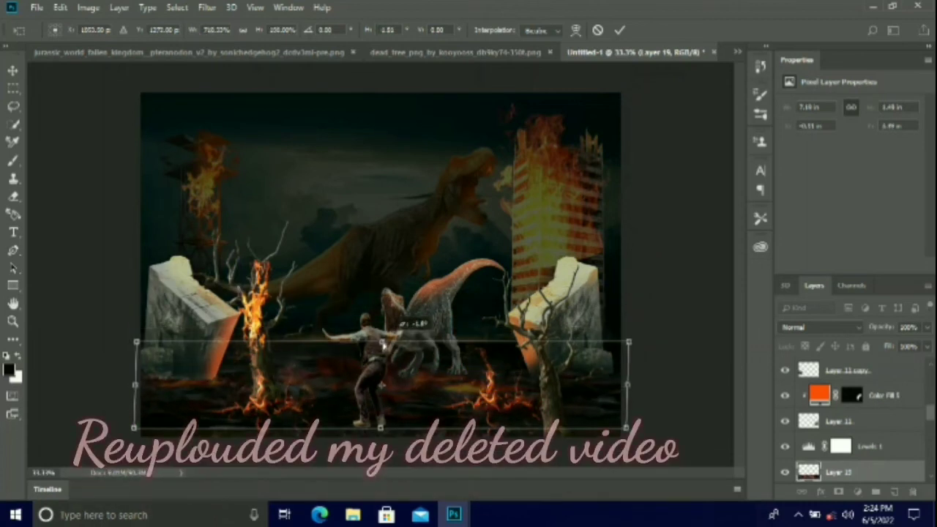
{"action": "key", "text": "Return"}
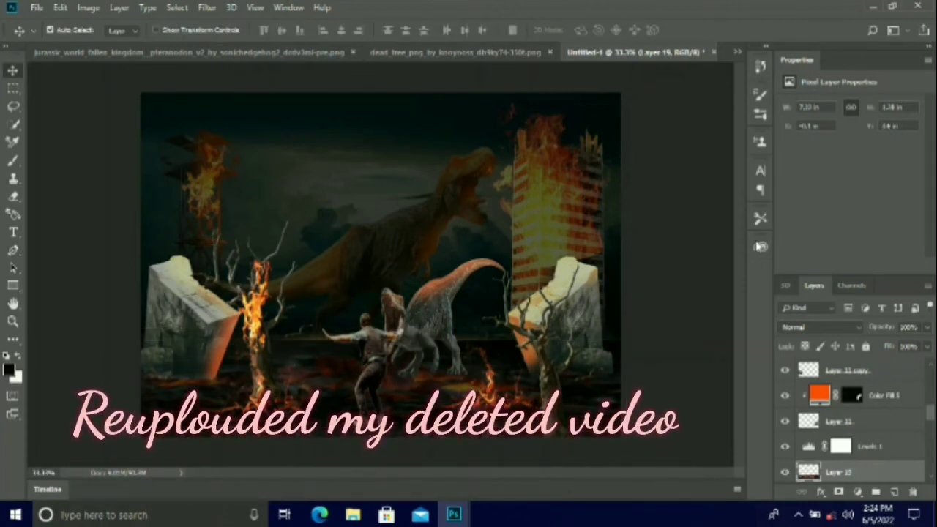
Step: Try Linear Dodge (Add), Soft Light and Lighter Color on the ember texture, and settle on Linear Dodge (Add)
{"action": "left_click", "coordinate": [859, 329]}
{"action": "left_click", "coordinate": [820, 129]}
{"action": "left_click", "coordinate": [835, 328]}
{"action": "left_click", "coordinate": [810, 171]}
{"action": "left_click", "coordinate": [838, 328]}
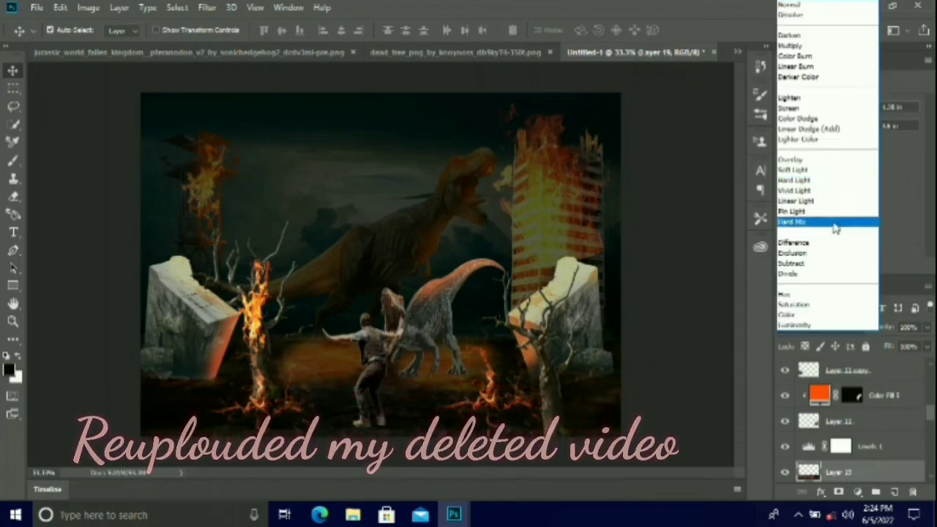
{"action": "left_click", "coordinate": [806, 139]}
{"action": "left_click", "coordinate": [835, 328]}
{"action": "left_click", "coordinate": [813, 128]}
Step: Scale the ember texture down to about 5.1 in wide and centre it on the ground around the man
{"action": "key", "text": "ctrl+t"}
{"action": "left_click_drag", "start_coordinate": [630, 341], "coordinate": [489, 355]}
{"action": "left_click_drag", "start_coordinate": [308, 388], "coordinate": [383, 373]}
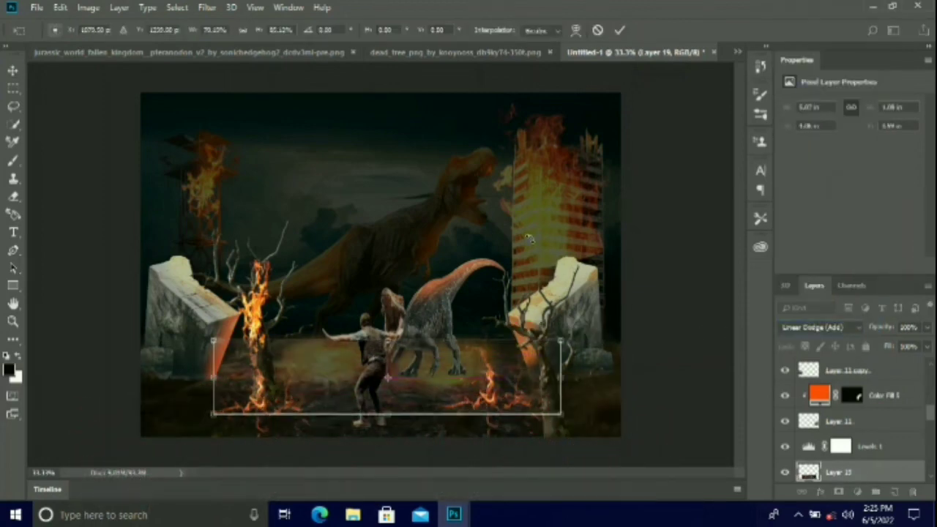
{"action": "key", "text": "Return"}
Step: Move the ember texture slightly lower on the ground and resize it to about 6.1 by 0.94 in
{"action": "scroll", "coordinate": [864, 440], "scroll_direction": "down", "scroll_amount": 3}
{"action": "key", "text": "ctrl+shift+bracketright"}
{"action": "left_click_drag", "start_coordinate": [433, 388], "coordinate": [435, 399]}
{"action": "key", "text": "ctrl+z"}
{"action": "left_click_drag", "start_coordinate": [332, 395], "coordinate": [331, 389]}
{"action": "key", "text": "ctrl+t"}
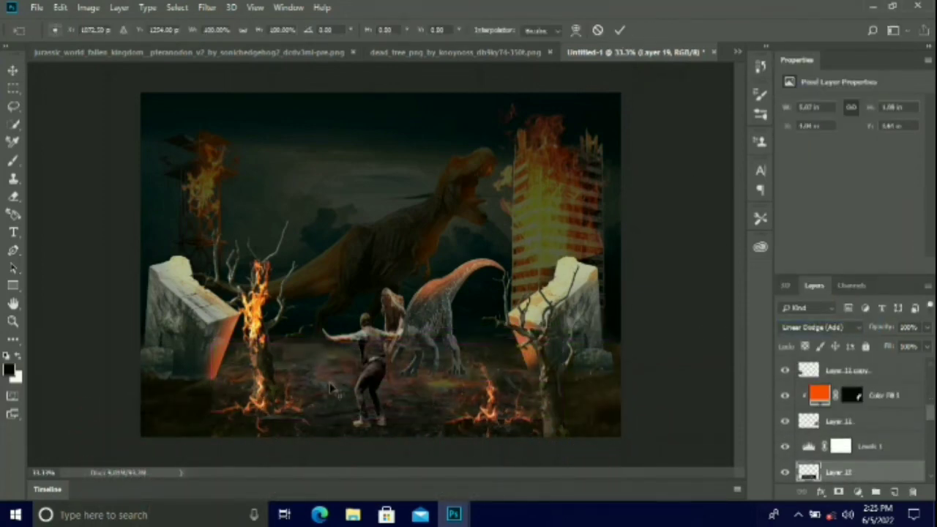
{"action": "left_click_drag", "start_coordinate": [560, 340], "coordinate": [630, 350]}
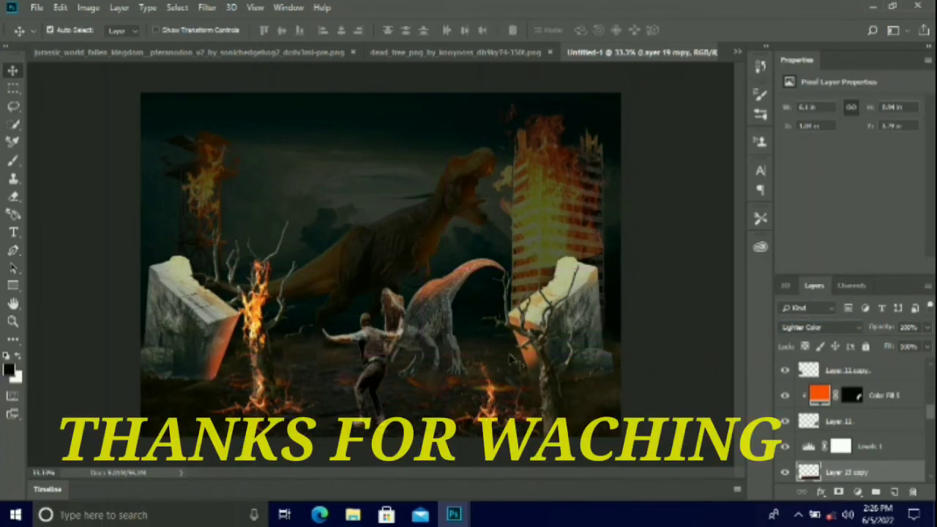
Step: Show the Layer 13 haze over the burning building and watchtower
{"action": "scroll", "coordinate": [878, 434], "scroll_direction": "down", "scroll_amount": 6}
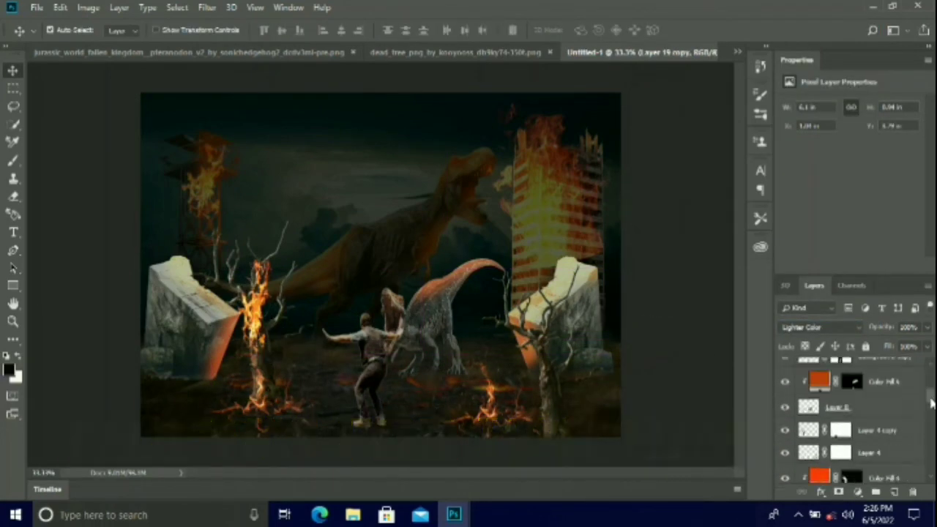
{"action": "left_click", "coordinate": [785, 461]}
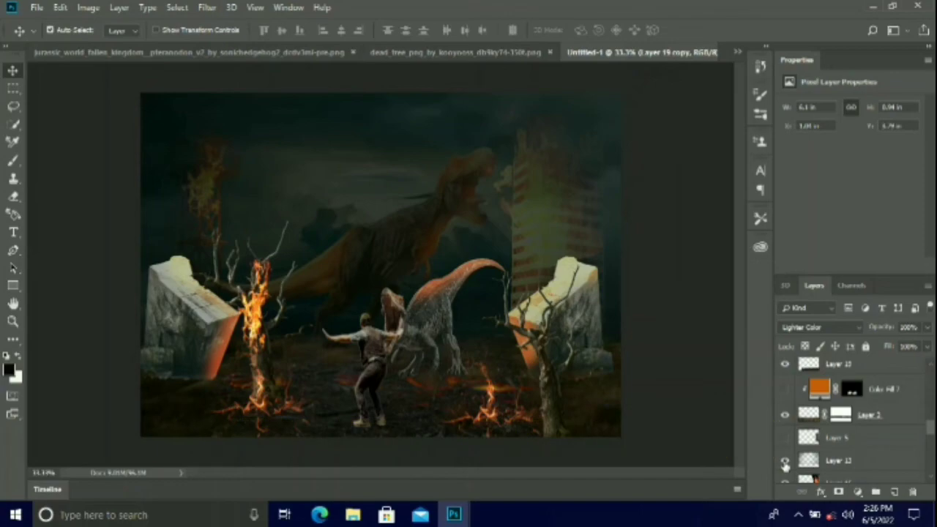
{"action": "scroll", "coordinate": [842, 410], "scroll_direction": "up", "scroll_amount": 4}
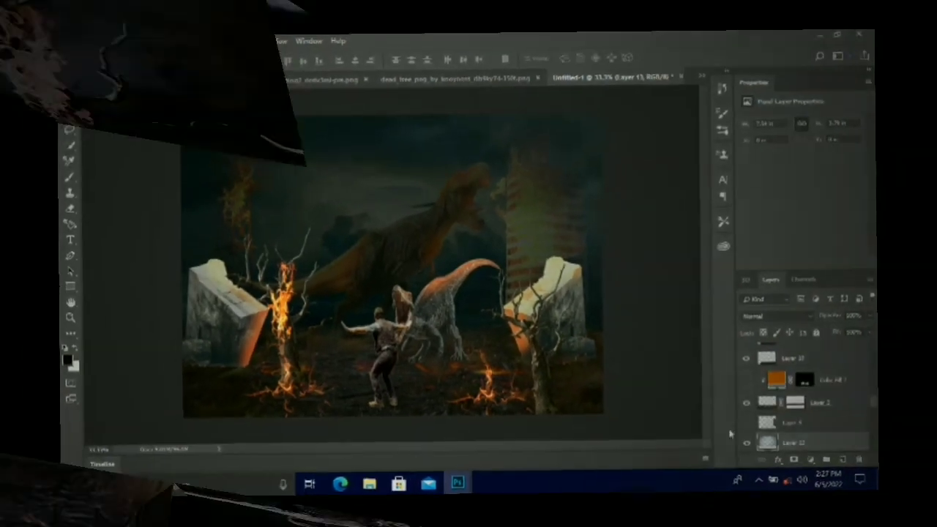